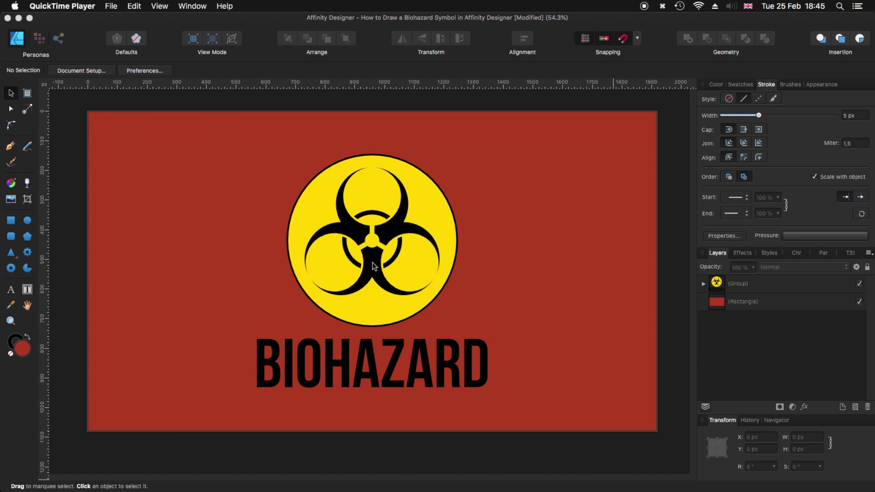
- Create a new 1920 × 1080 px document at 300 DPI in RGB/16 colour format
{"action": "left_click", "coordinate": [182, 24]}
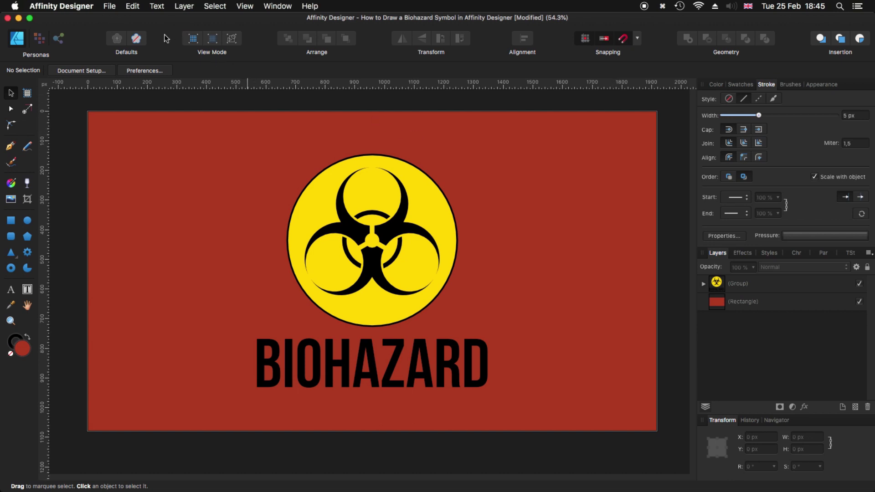
{"action": "left_click", "coordinate": [110, 6]}
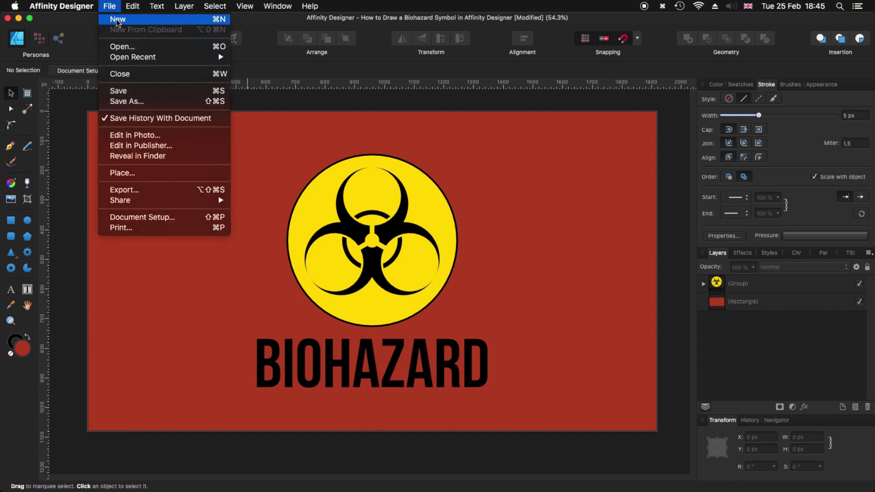
{"action": "left_click", "coordinate": [118, 20]}
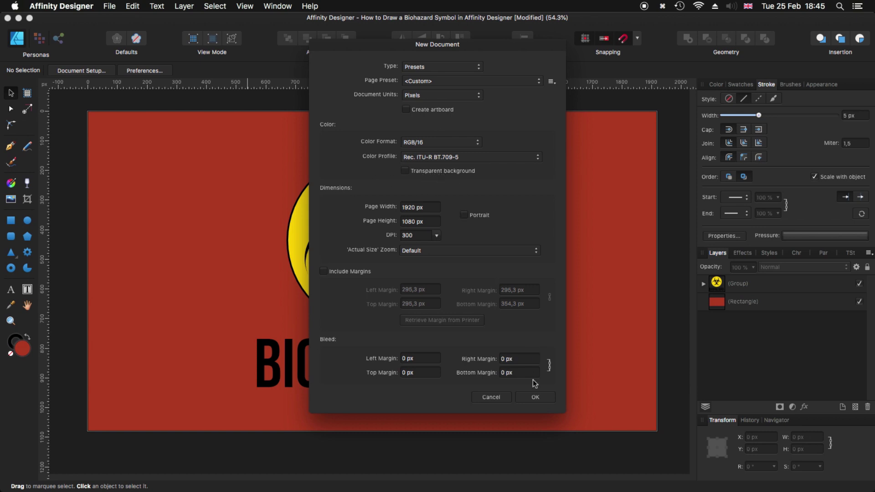
{"action": "left_click", "coordinate": [535, 397]}
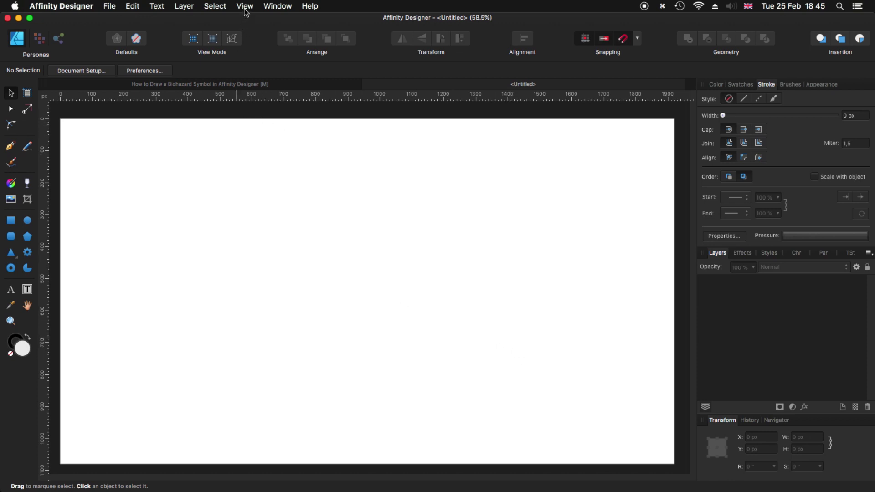
{"action": "left_click", "coordinate": [245, 7]}
{"action": "mouse_move", "coordinate": [253, 27]}
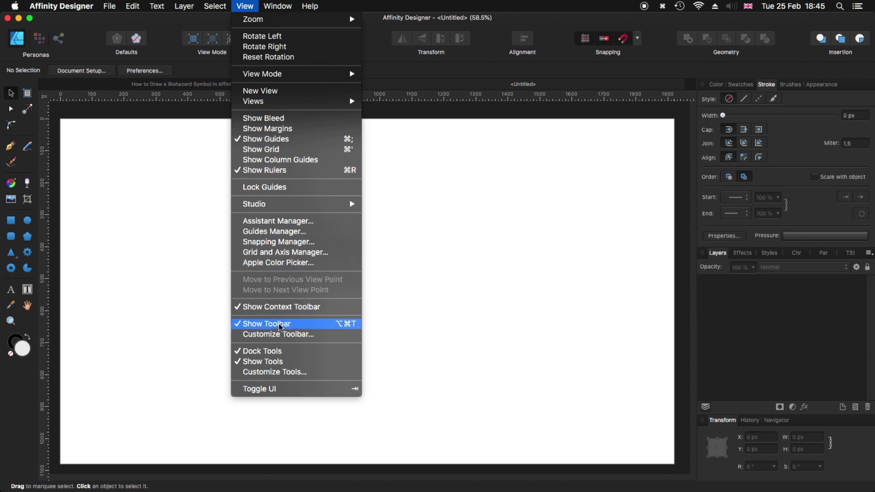
{"action": "left_click", "coordinate": [385, 264]}
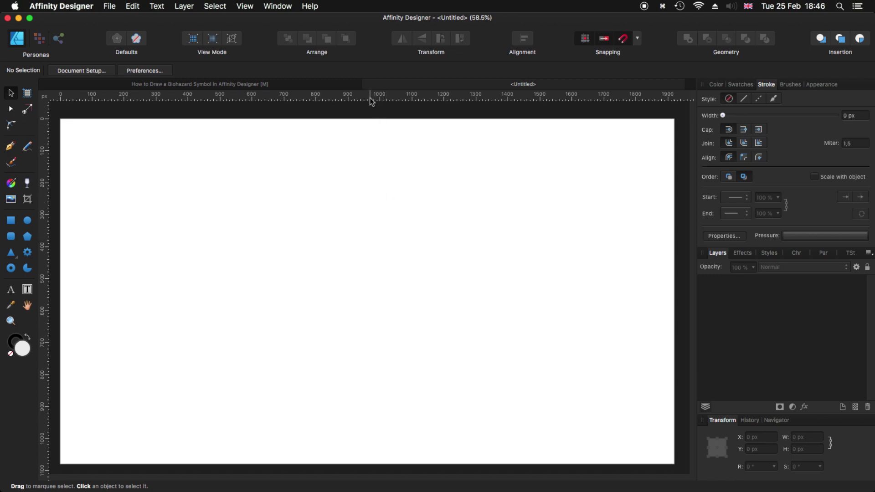
- Add a horizontal and a vertical guide crossing at the page centre and lock the guides
{"action": "left_click_drag", "start_coordinate": [369, 98], "coordinate": [394, 292]}
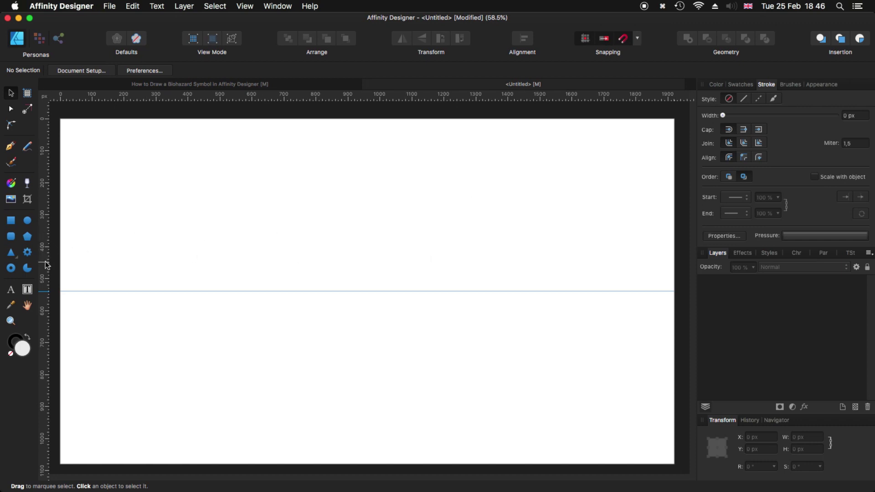
{"action": "left_click_drag", "start_coordinate": [46, 266], "coordinate": [368, 260]}
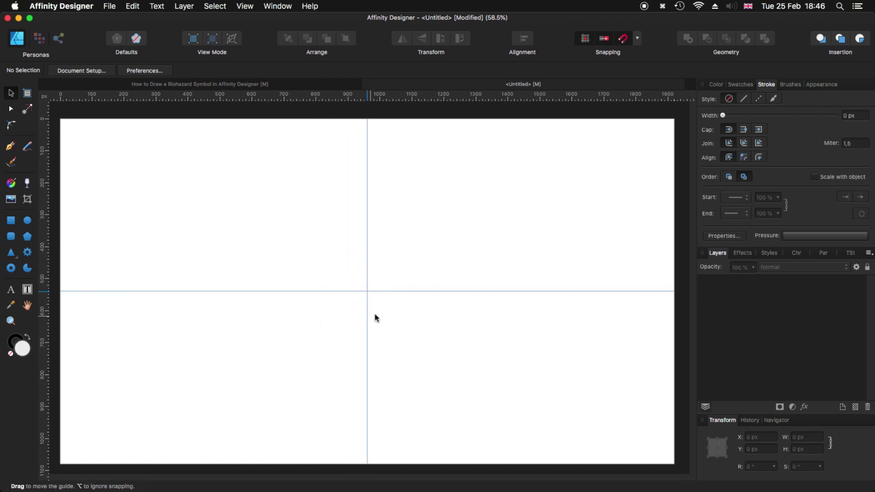
{"action": "left_click", "coordinate": [245, 7]}
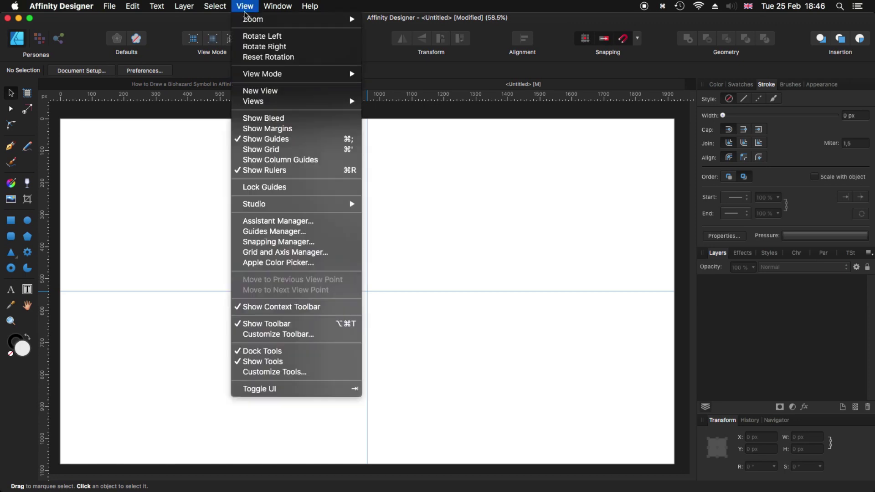
{"action": "left_click", "coordinate": [288, 187]}
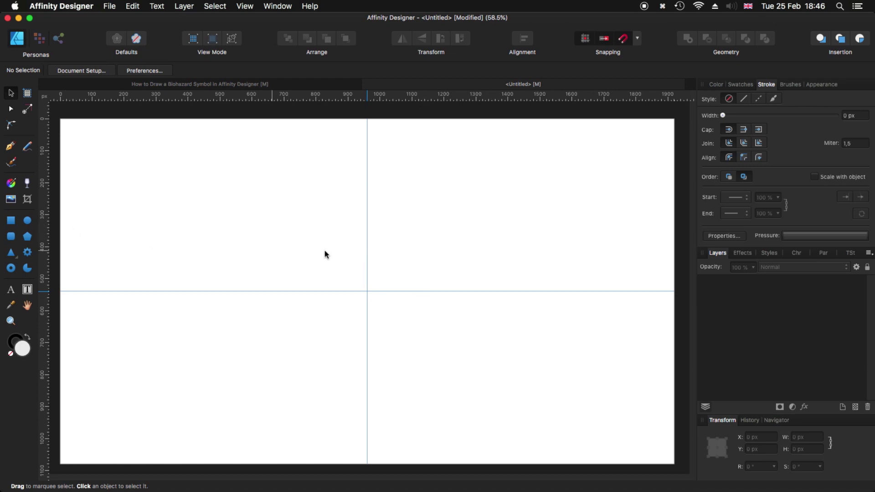
- Draw a circle outward from the guide intersection and set its width and height to 500 px
{"action": "left_click", "coordinate": [27, 221]}
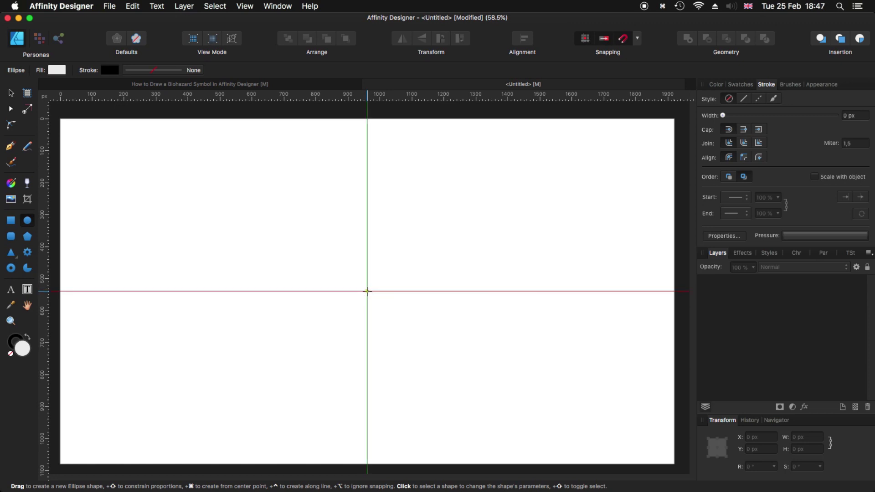
{"action": "left_click_drag", "start_coordinate": [367, 292], "coordinate": [470, 388]}
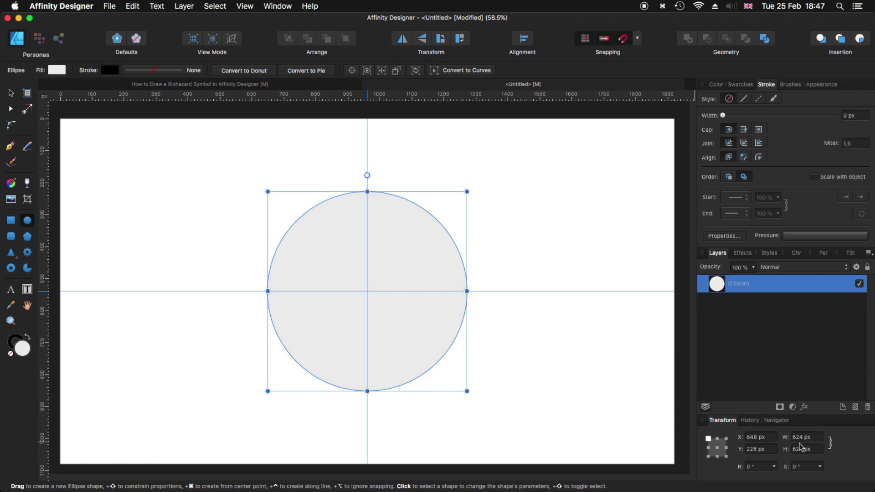
{"action": "left_click", "coordinate": [809, 438]}
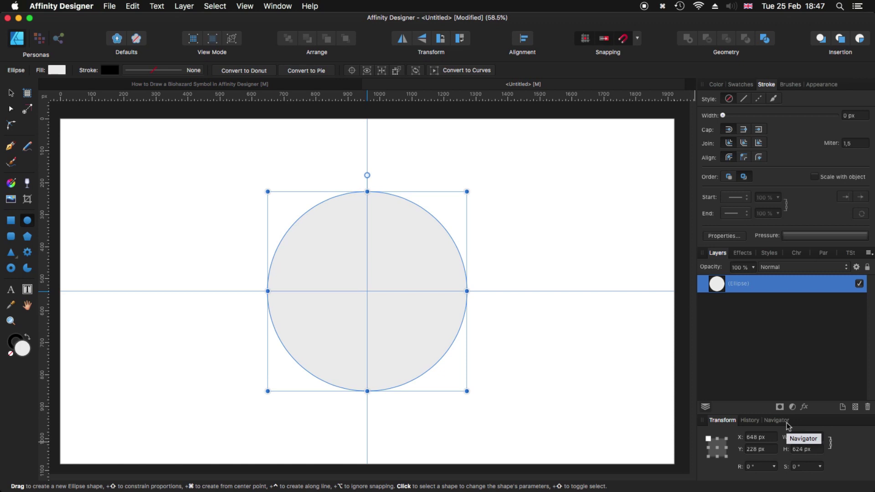
{"action": "type", "text": "500"}
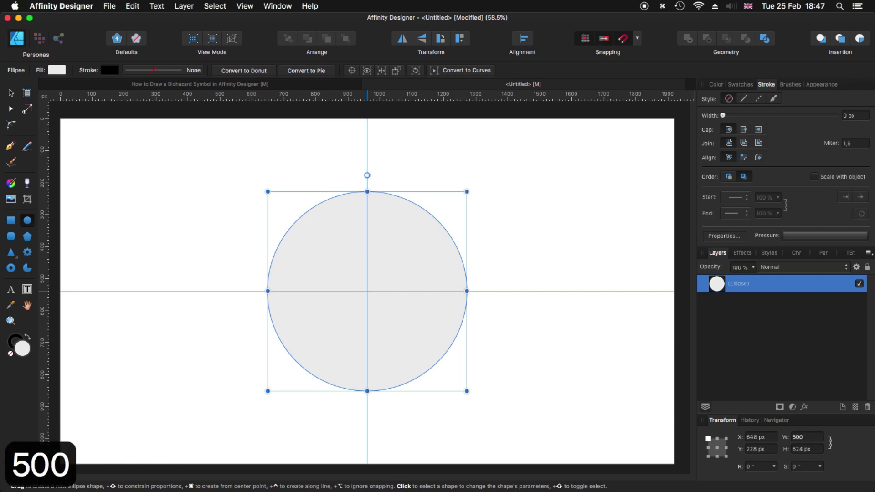
{"action": "key", "text": "Return"}
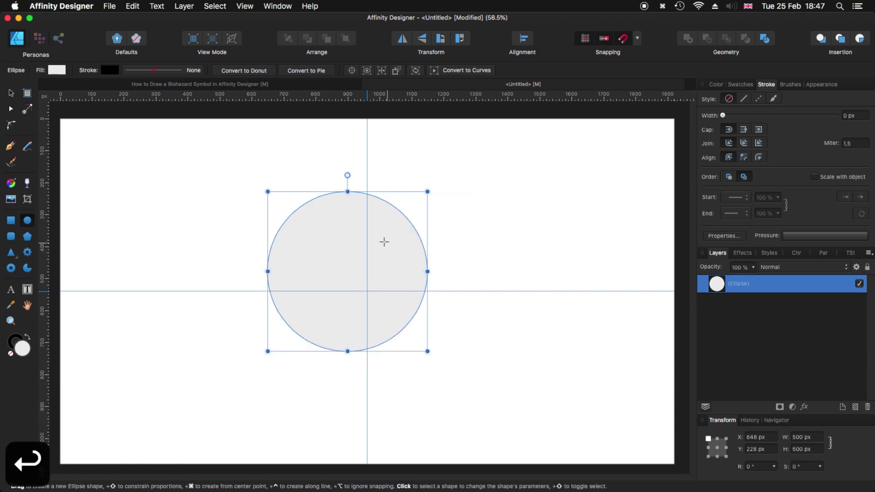
- Move the circle so it is centred on the vertical guide with its lowest point on the horizontal guide
{"action": "left_click", "coordinate": [11, 93]}
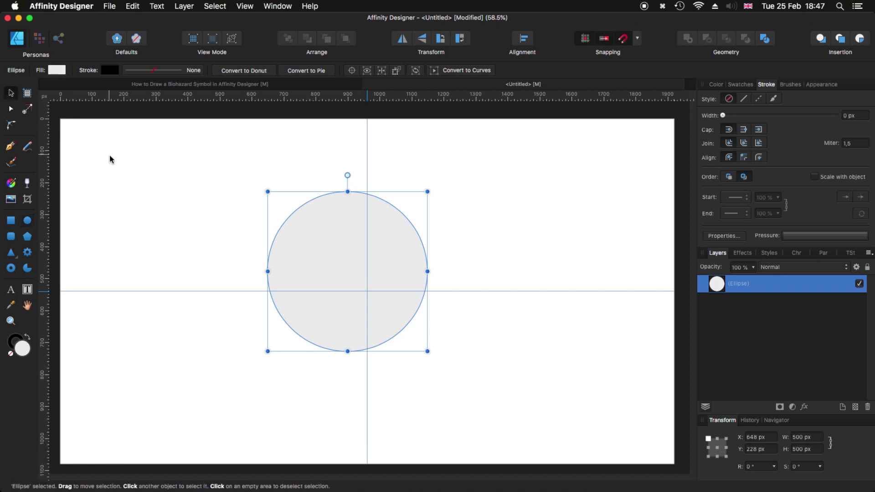
{"action": "left_click_drag", "start_coordinate": [343, 271], "coordinate": [357, 211]}
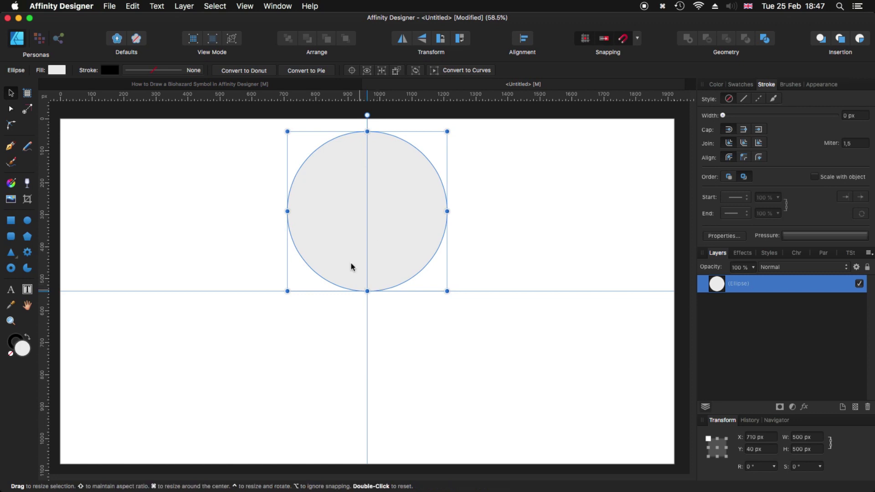
{"action": "mouse_move", "coordinate": [381, 239]}
{"action": "left_mouse_down"}
{"action": "mouse_move", "coordinate": [385, 231]}
{"action": "mouse_move", "coordinate": [383, 250]}
{"action": "left_mouse_up"}
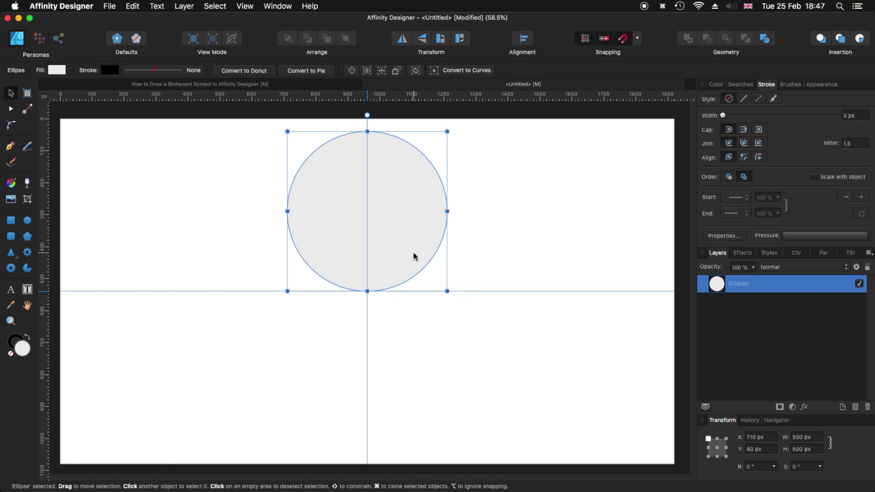
- Duplicate the circle, resize the copy to 400 px and centre it on the vertical guide at the original's upper edge
{"action": "key", "text": "super+j"}
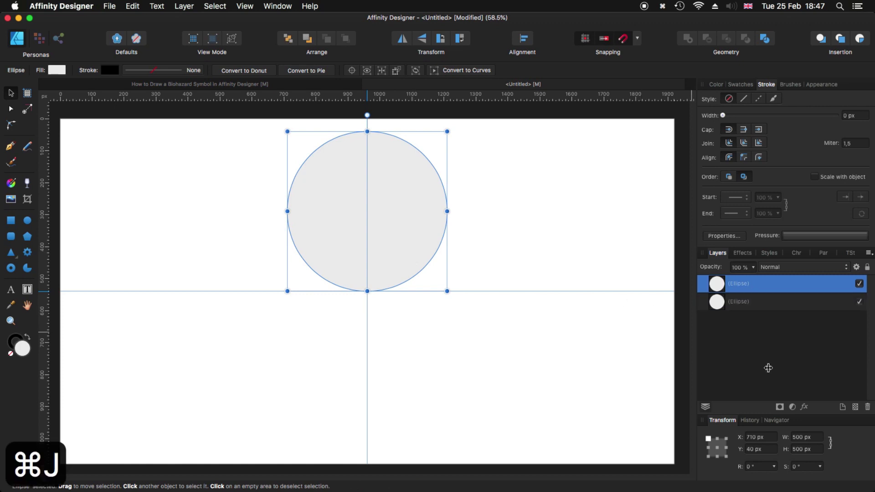
{"action": "left_click", "coordinate": [815, 436]}
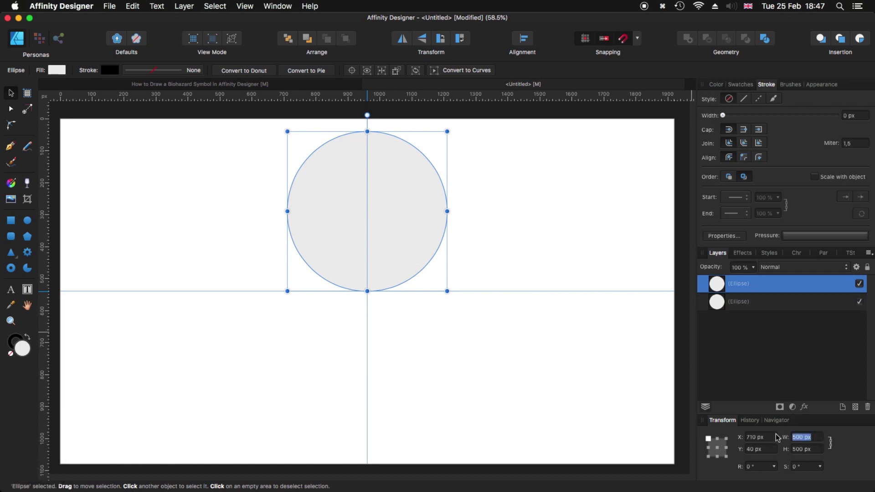
{"action": "type", "text": "400"}
{"action": "key", "text": "Return"}
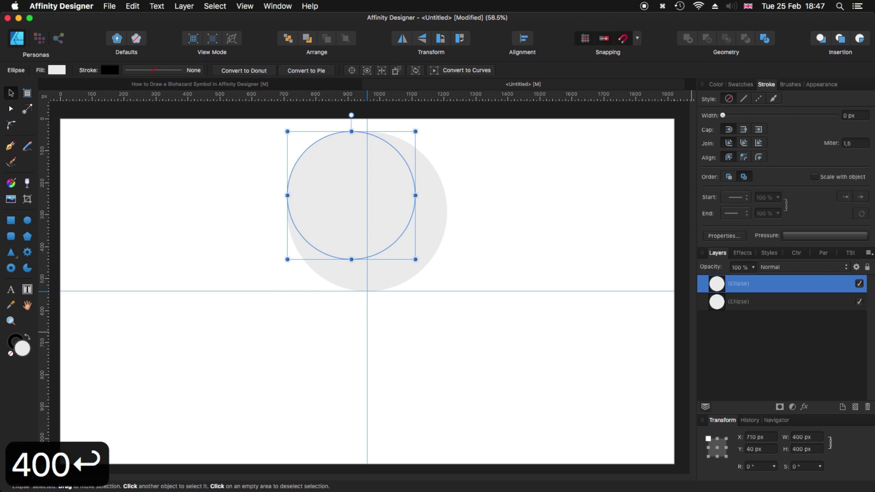
{"action": "left_click_drag", "start_coordinate": [347, 228], "coordinate": [363, 234]}
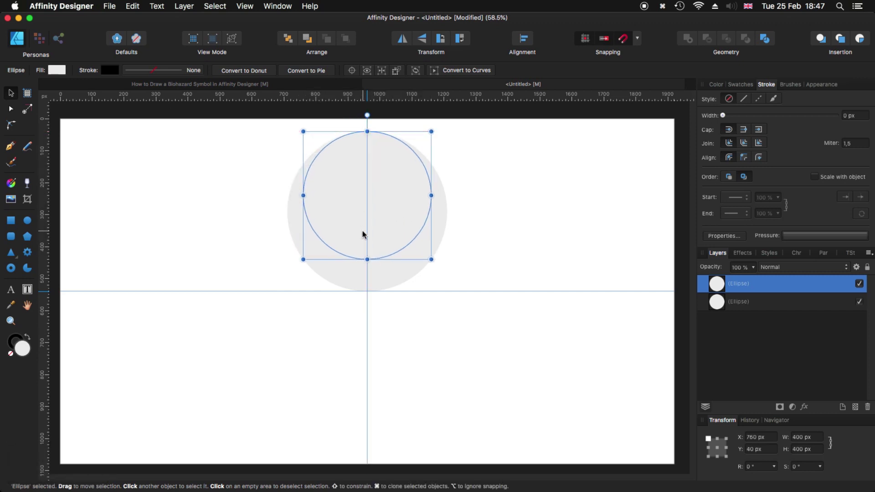
- Align both circles to their horizontal centres and top edges, and subtract the smaller from the larger to form a crescent
{"action": "left_click", "coordinate": [395, 273], "text": "shift"}
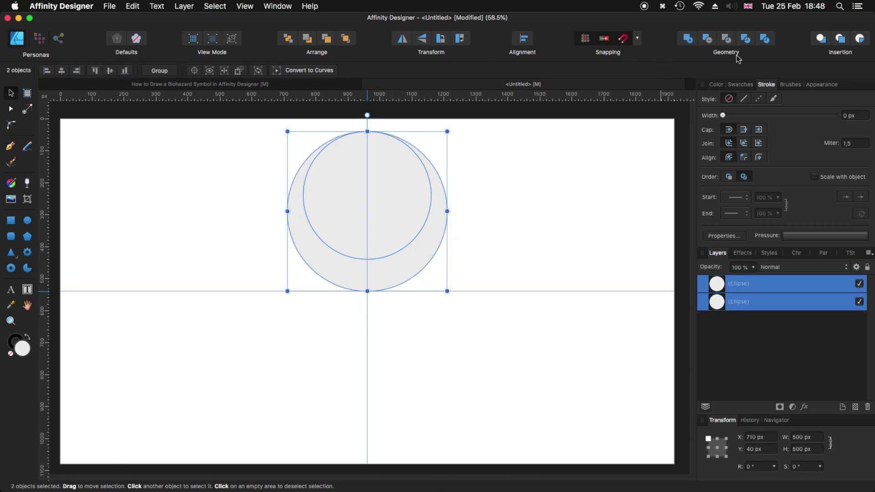
{"action": "left_click", "coordinate": [523, 41]}
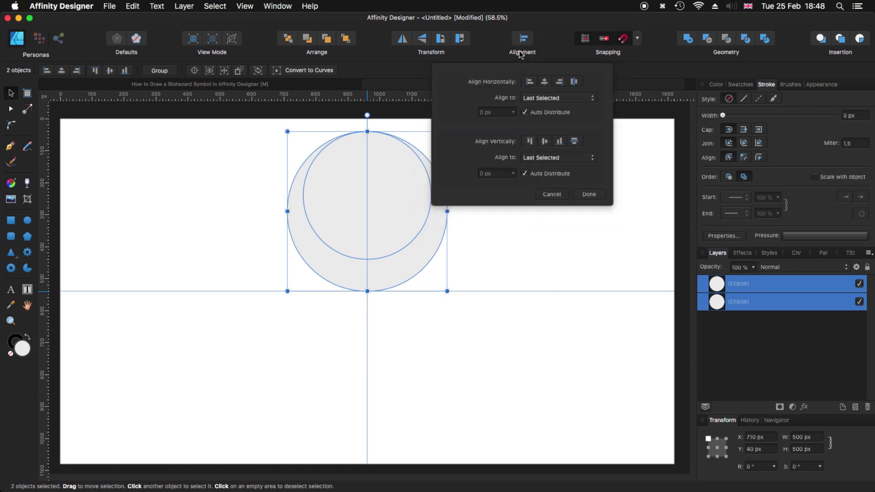
{"action": "left_click", "coordinate": [545, 83]}
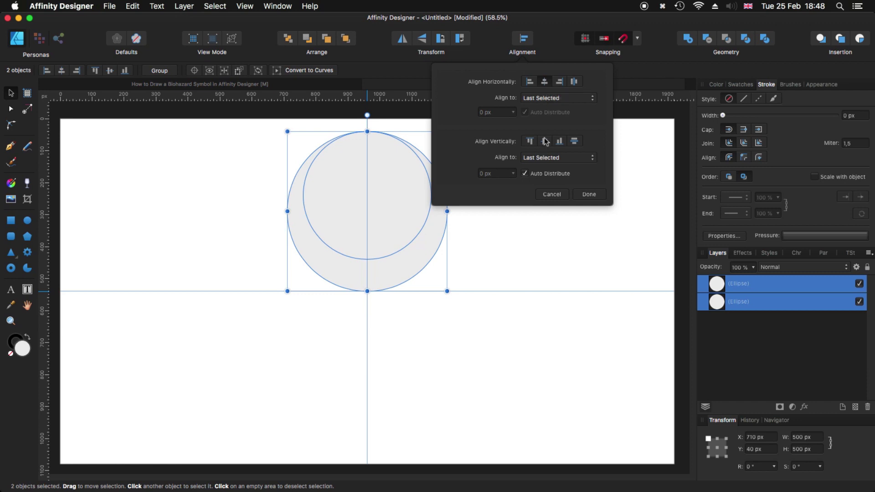
{"action": "left_click", "coordinate": [530, 142]}
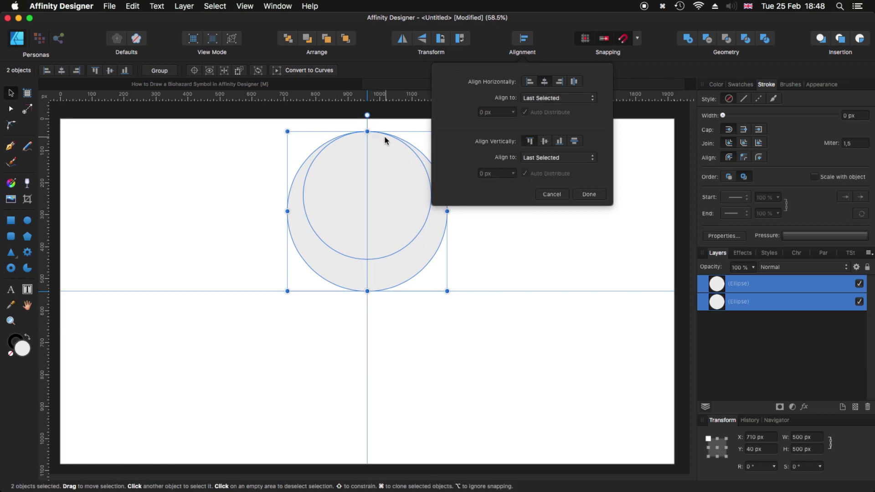
{"action": "left_click", "coordinate": [590, 195]}
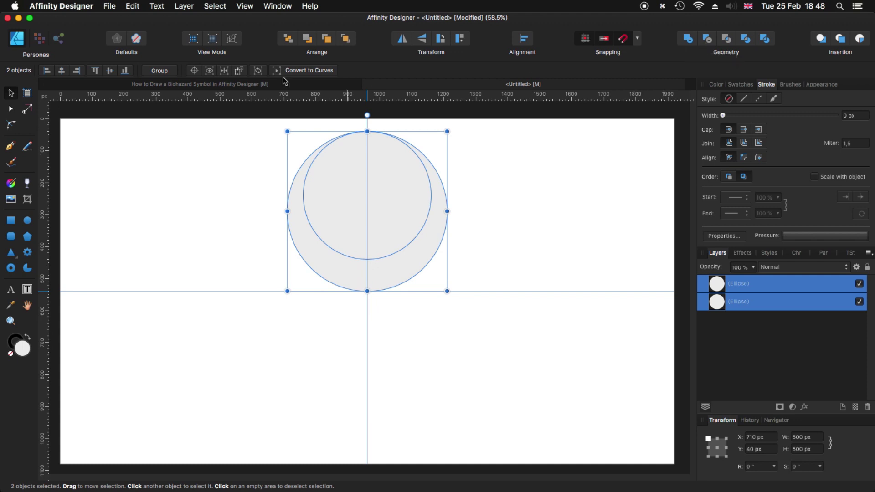
{"action": "left_click", "coordinate": [707, 39]}
{"action": "left_click", "coordinate": [502, 339]}
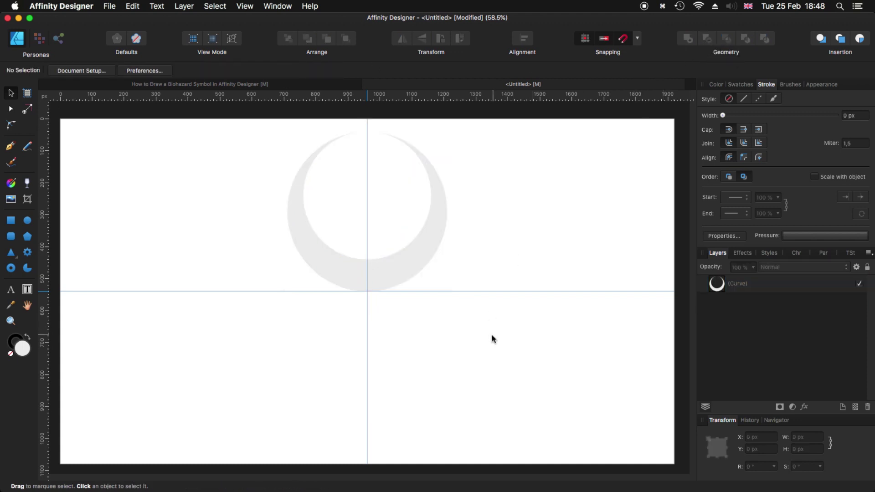
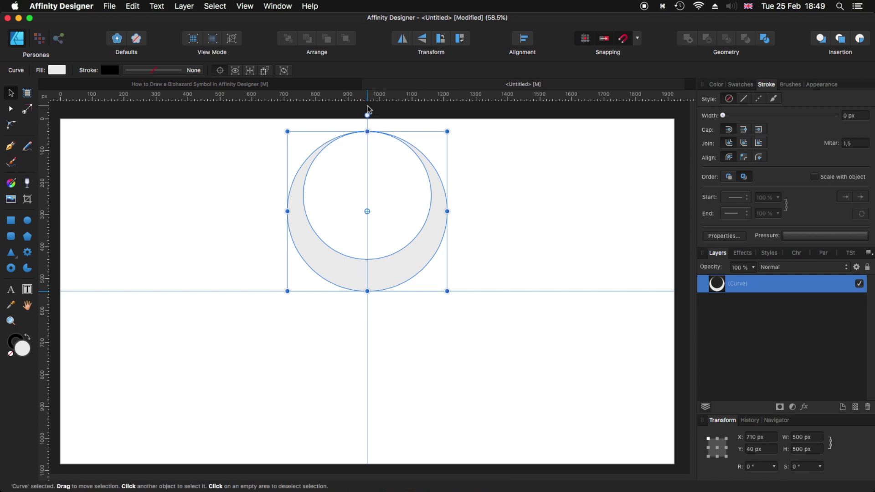
- Place the crescent's transform origin at its lowest point, on the intersection of the guides
{"action": "left_click_drag", "start_coordinate": [368, 210], "coordinate": [506, 197]}
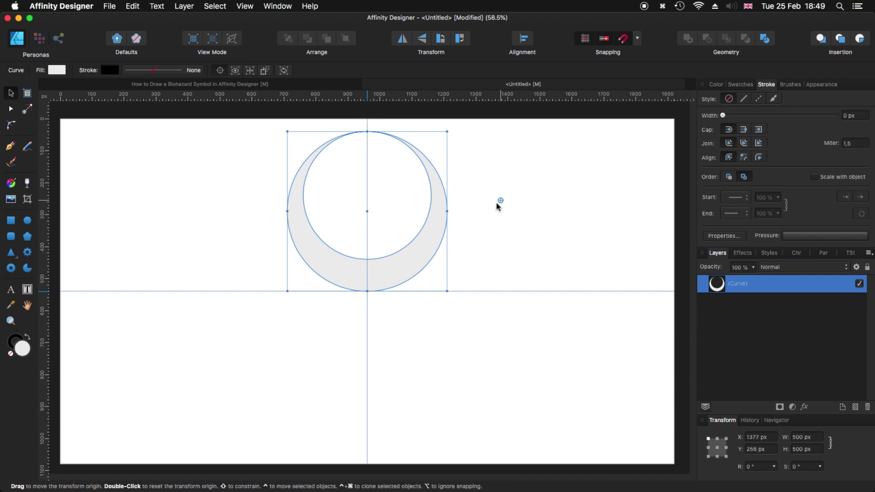
{"action": "mouse_move", "coordinate": [368, 115]}
{"action": "left_mouse_down"}
{"action": "mouse_move", "coordinate": [368, 143]}
{"action": "mouse_move", "coordinate": [378, 122]}
{"action": "left_mouse_up"}
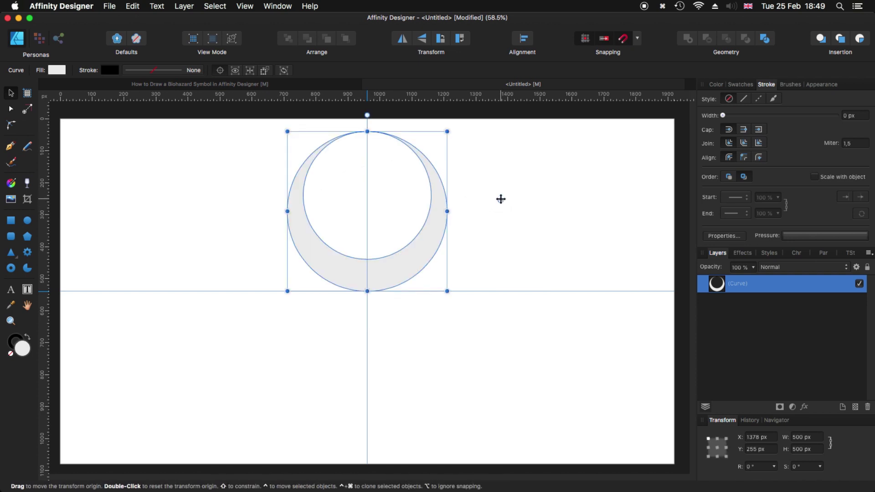
{"action": "left_click_drag", "start_coordinate": [501, 200], "coordinate": [367, 291]}
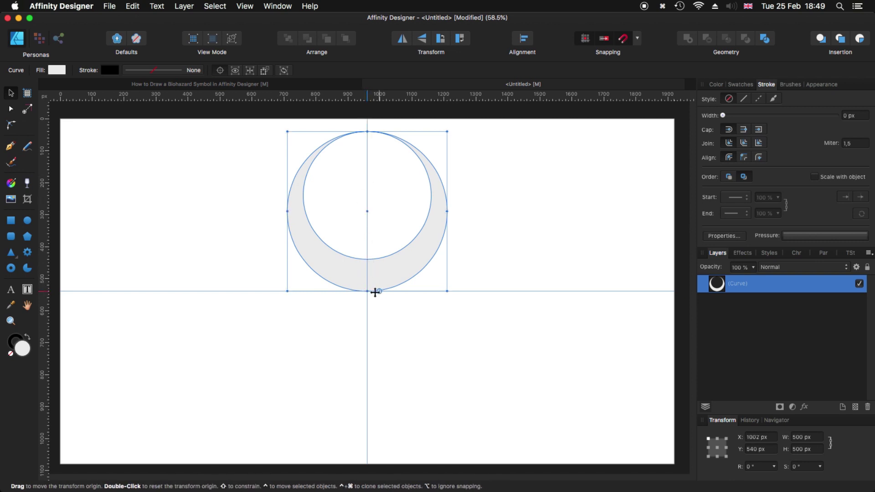
{"action": "left_click_drag", "start_coordinate": [367, 290], "coordinate": [368, 291]}
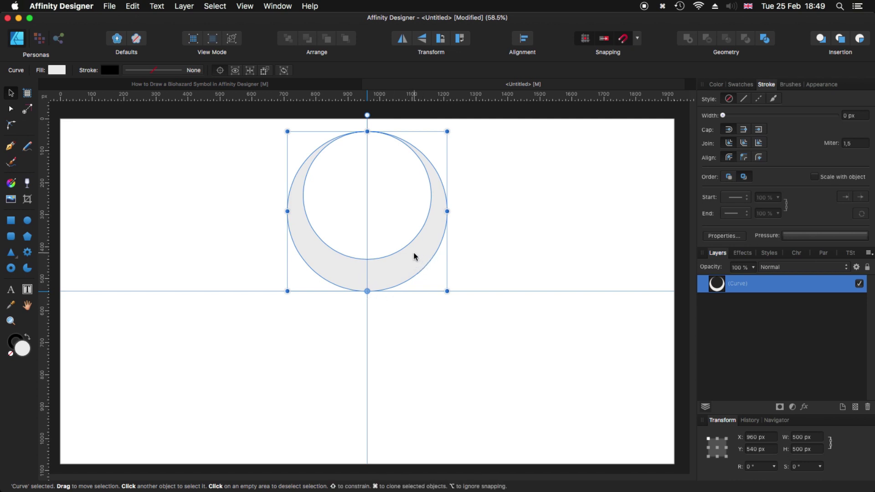
- Duplicate the crescent and rotate the copy 120° clockwise about the guide intersection
{"action": "key", "text": "super+j"}
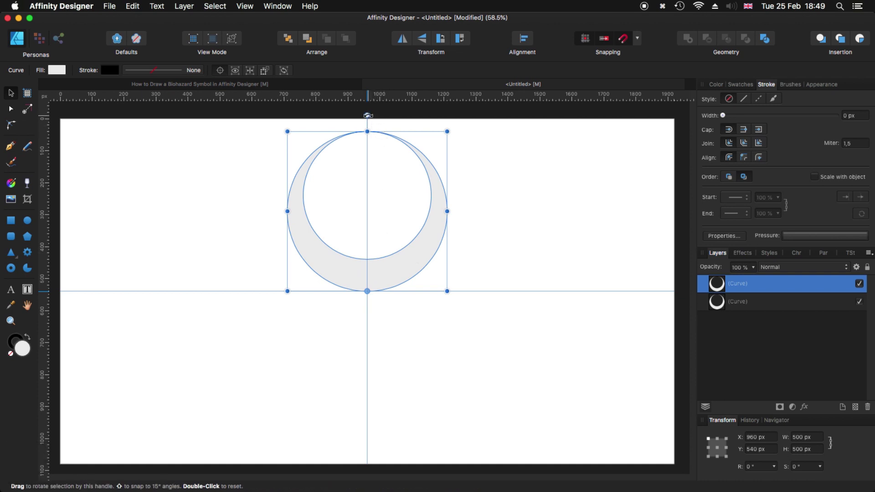
{"action": "left_click_drag", "start_coordinate": [368, 115], "coordinate": [510, 363]}
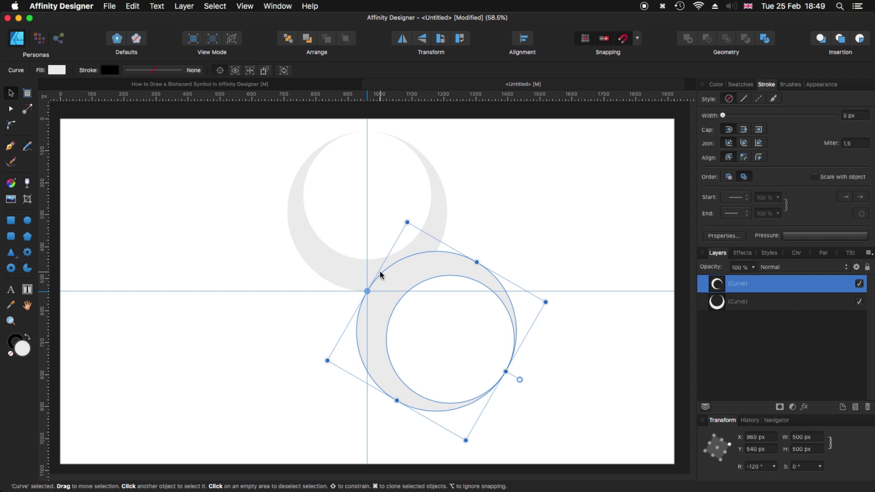
- Duplicate the rotated crescent with another 120° turn, and merge the three crescents into one shape
{"action": "key", "text": "super+j"}
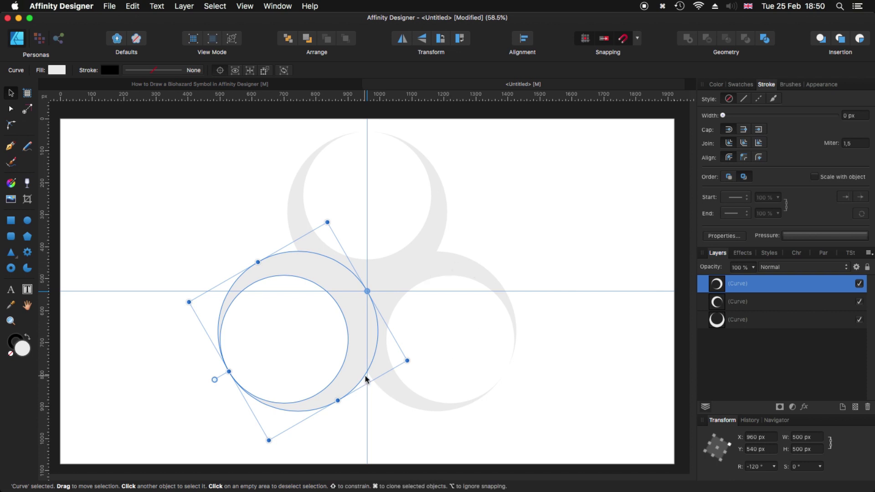
{"action": "left_click", "coordinate": [556, 350]}
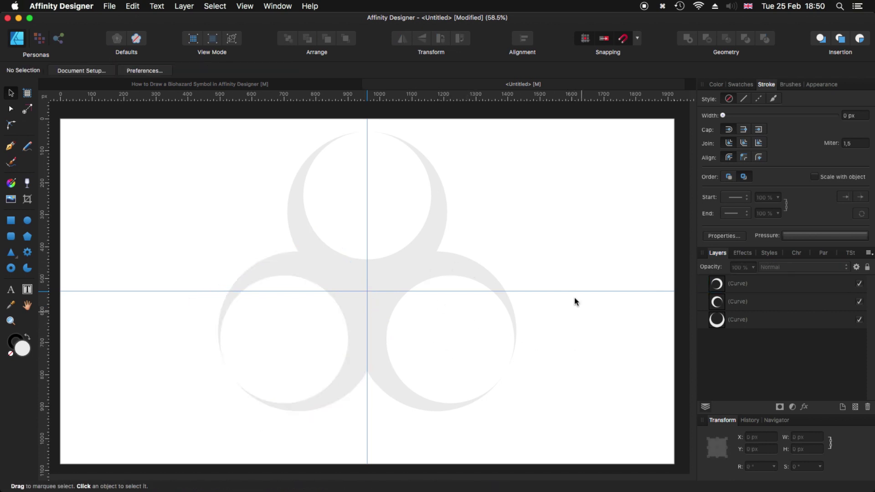
{"action": "left_click", "coordinate": [277, 264]}
{"action": "left_click", "coordinate": [302, 184], "text": "shift"}
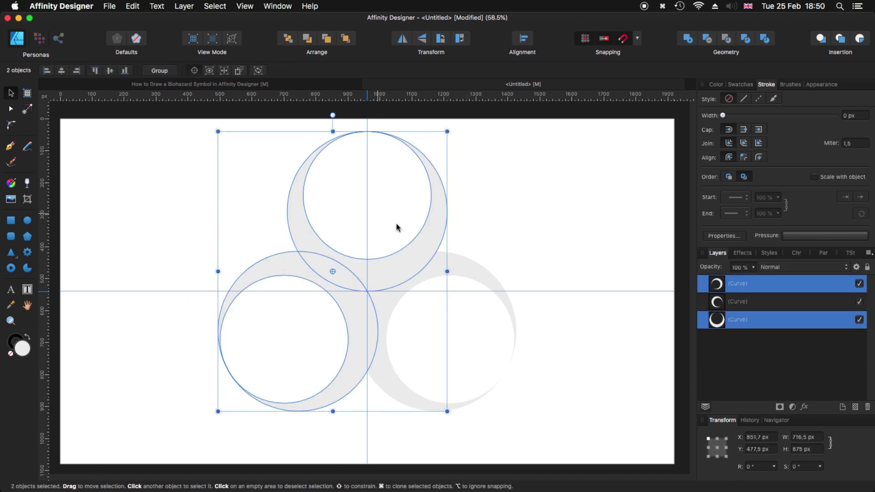
{"action": "left_click", "coordinate": [472, 271], "text": "shift"}
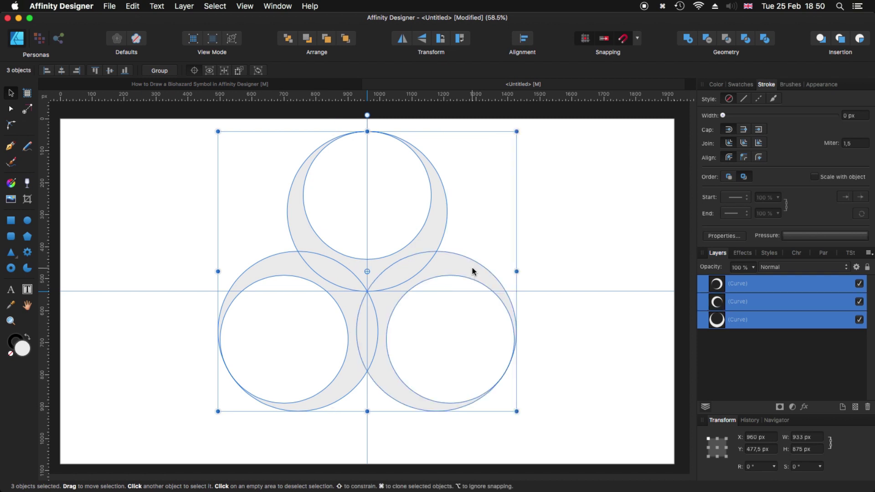
{"action": "left_click", "coordinate": [689, 41]}
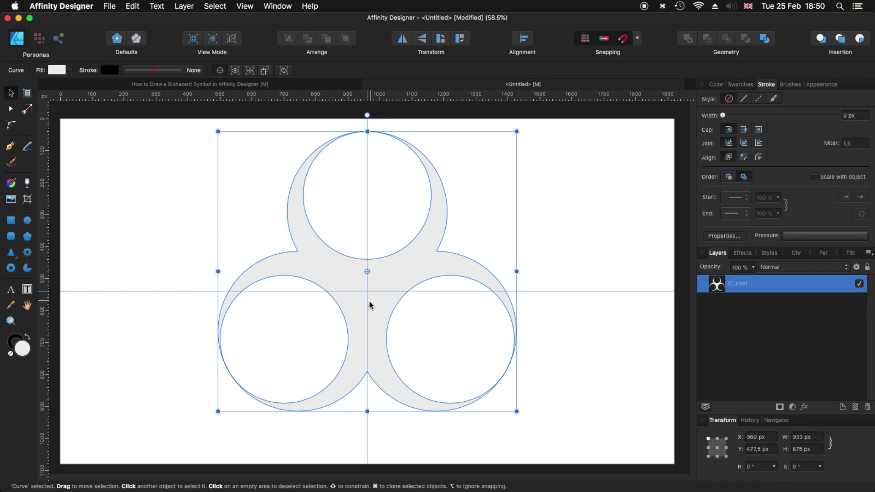
- Place the merged shape's transform origin on the guide intersection and fill the shape with black
{"action": "left_click_drag", "start_coordinate": [367, 270], "coordinate": [367, 291]}
{"action": "left_click", "coordinate": [564, 267]}
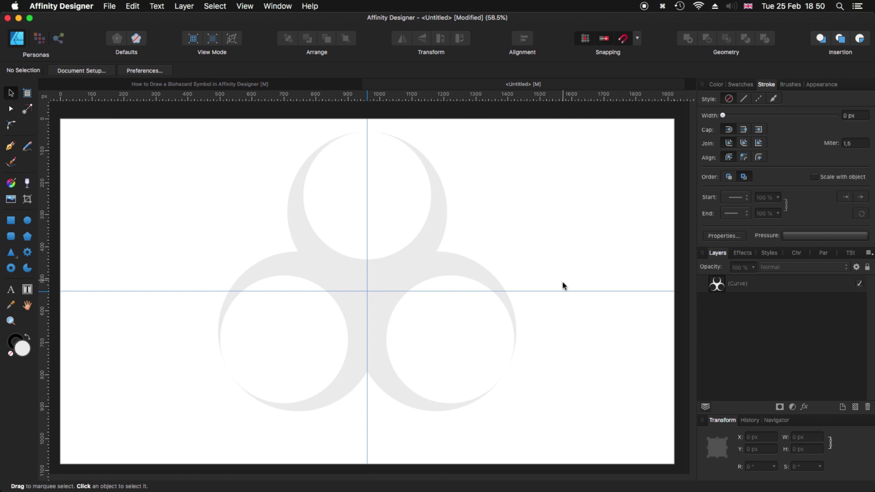
{"action": "left_click", "coordinate": [307, 271]}
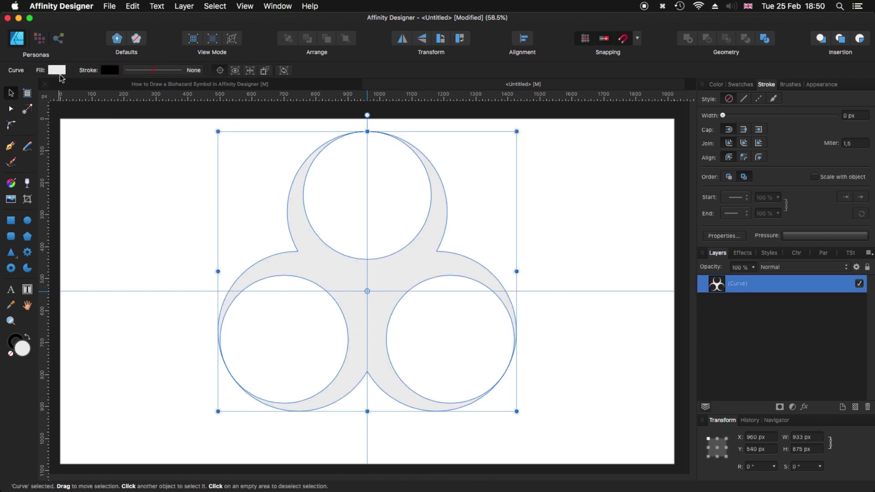
{"action": "left_click", "coordinate": [56, 71]}
{"action": "left_click", "coordinate": [193, 83]}
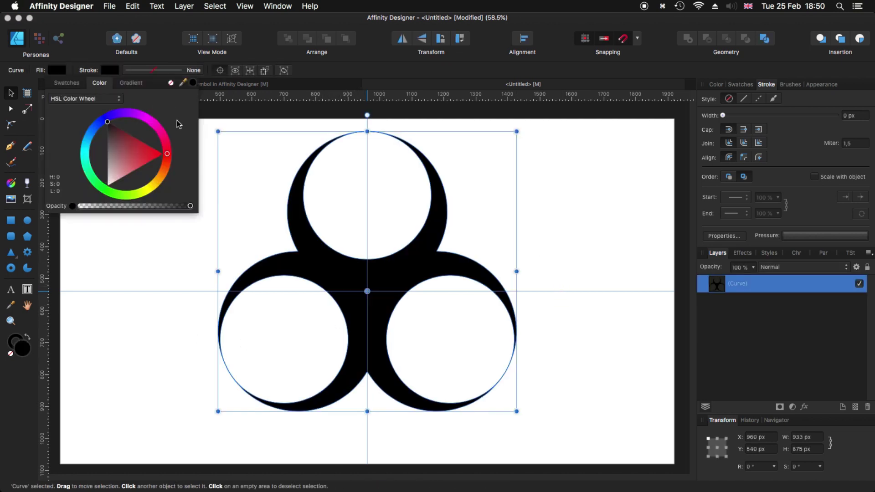
{"action": "left_click", "coordinate": [143, 290]}
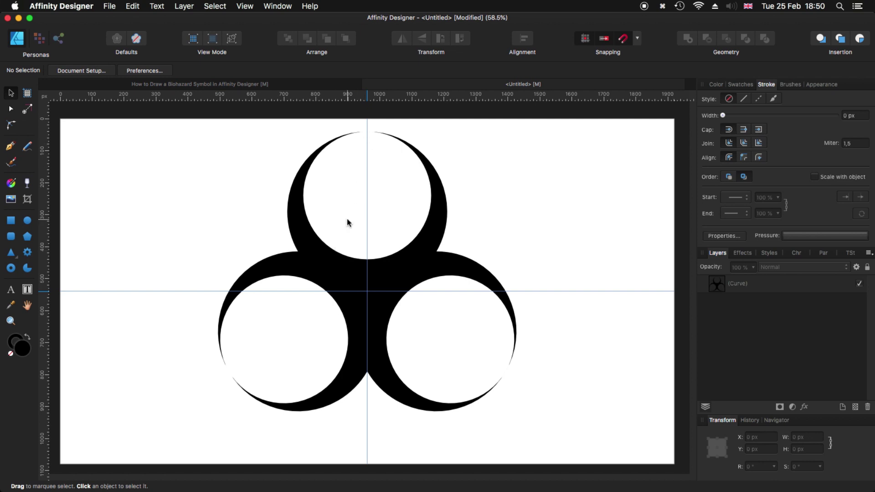
- Undo the edits back to the two separate, aligned circles before the subtraction
{"action": "key", "text": "super+z"}
{"action": "key", "text": "super+z"}
{"action": "key", "text": "super+z"}
{"action": "key", "text": "super+z"}
{"action": "key", "text": "super+z"}
{"action": "key", "text": "super+z"}
{"action": "key", "text": "super+z"}
{"action": "key", "text": "super+z"}
{"action": "key", "text": "super+z"}
{"action": "key", "text": "super+z"}
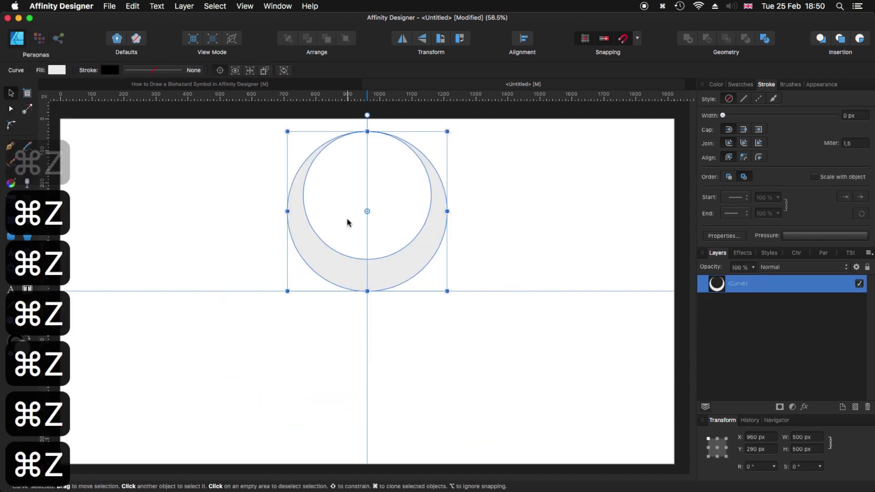
{"action": "key", "text": "super+z"}
{"action": "left_click", "coordinate": [487, 219]}
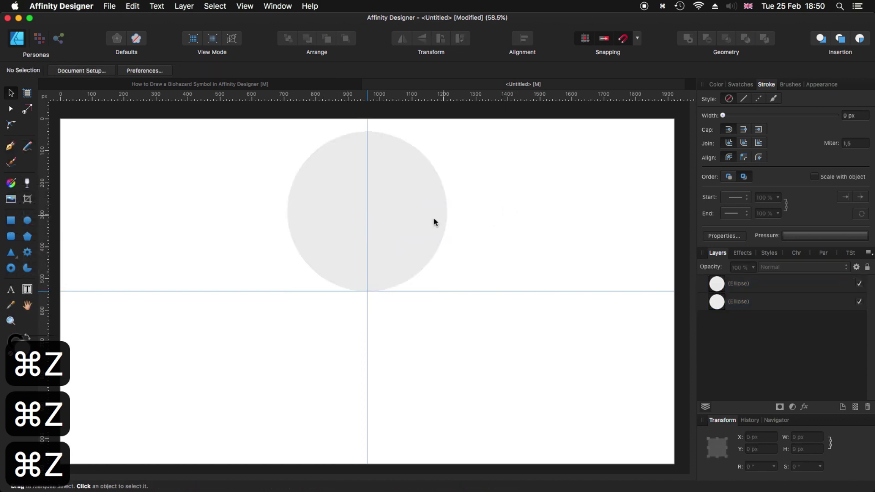
- Nudge the 400 px circle up to Y 238.5 px and subtract it from the larger circle to form an open crescent
{"action": "left_click", "coordinate": [407, 187]}
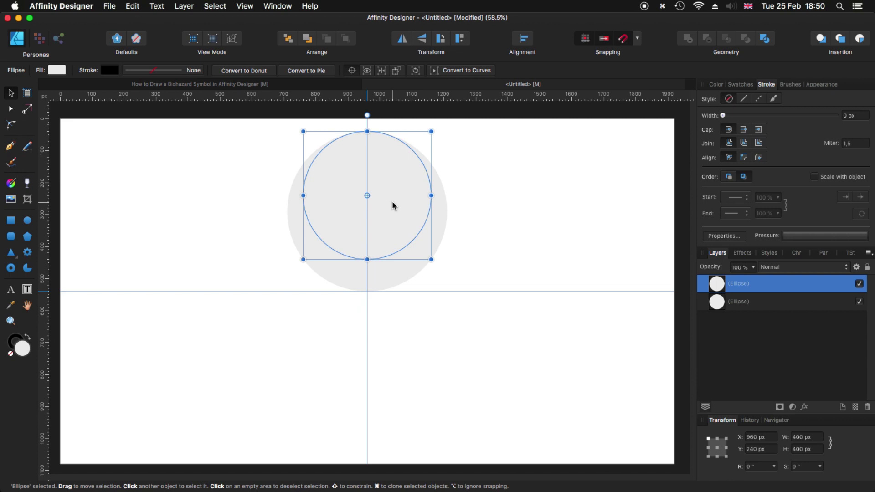
{"action": "key", "text": "Up"}
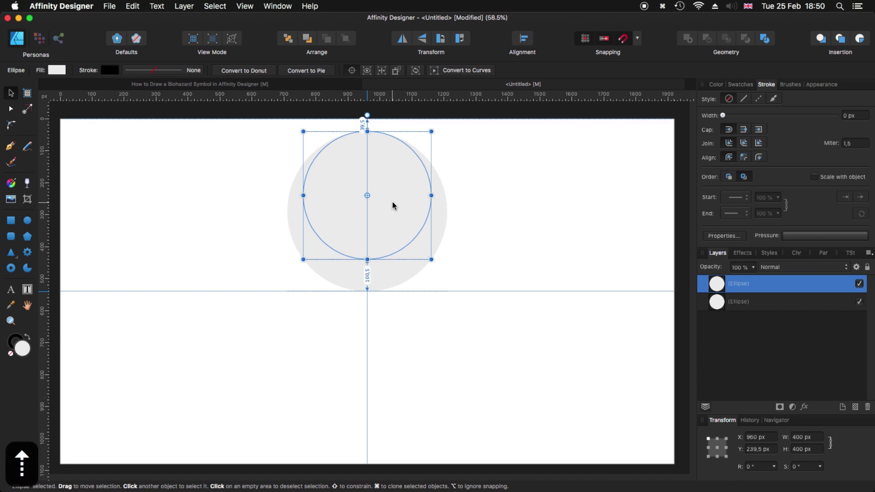
{"action": "key", "text": "Up"}
{"action": "key", "text": "Up"}
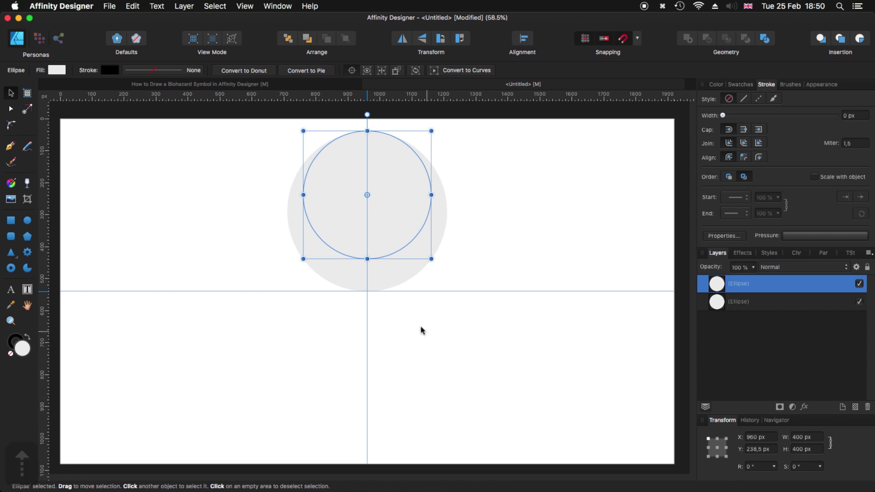
{"action": "left_click", "coordinate": [391, 273], "text": "shift"}
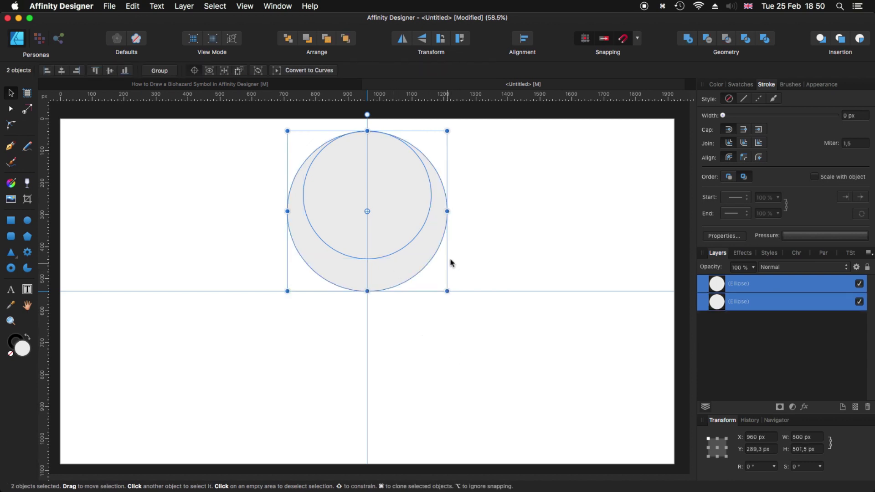
{"action": "left_click", "coordinate": [707, 40]}
{"action": "left_click", "coordinate": [498, 189]}
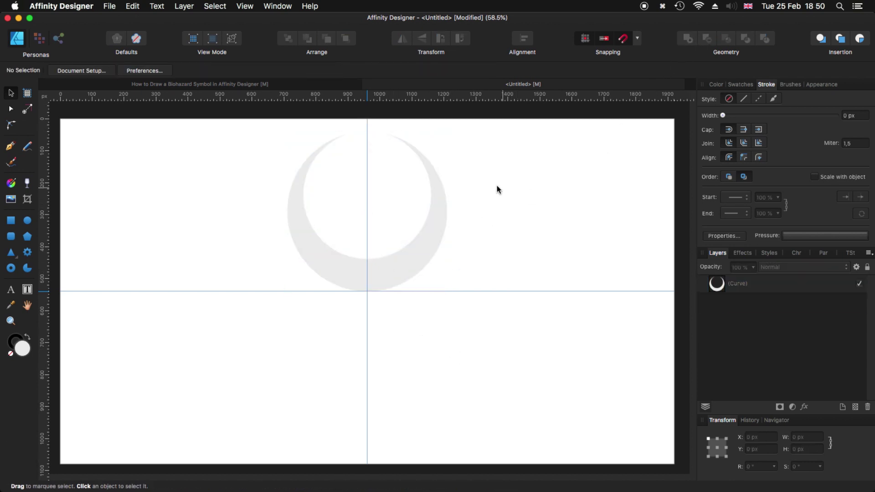
- Change the open crescent's fill colour to black
{"action": "left_click", "coordinate": [328, 145]}
{"action": "left_click", "coordinate": [57, 70]}
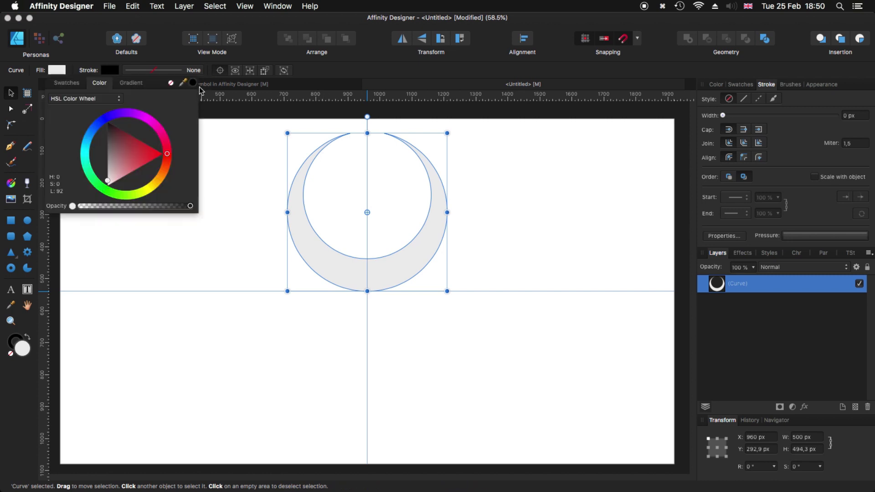
{"action": "left_click", "coordinate": [111, 182]}
{"action": "left_click", "coordinate": [539, 191]}
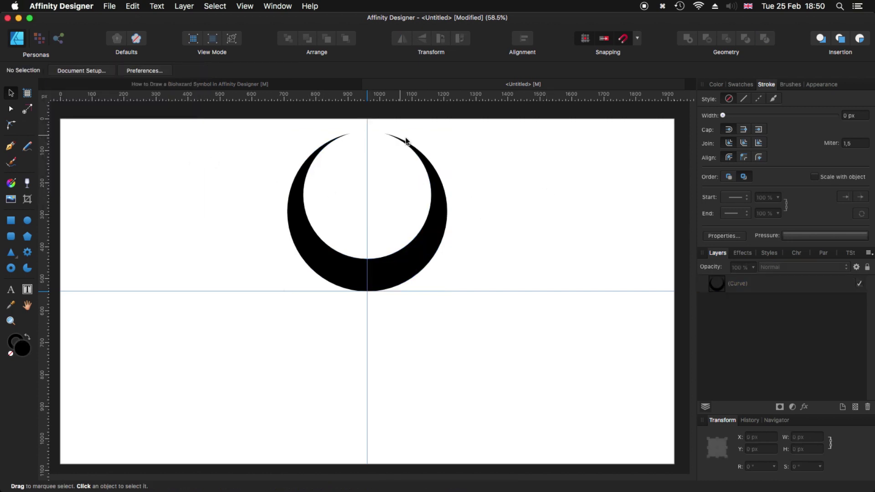
- Move the black crescent's transform origin to the guide intersection and create two copies, each rotated a further 120° clockwise
{"action": "left_click", "coordinate": [395, 271]}
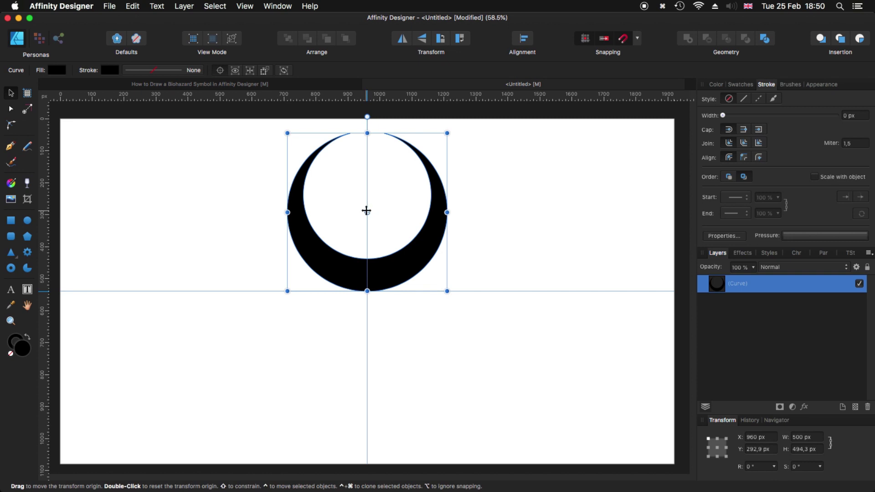
{"action": "left_click_drag", "start_coordinate": [367, 212], "coordinate": [369, 293]}
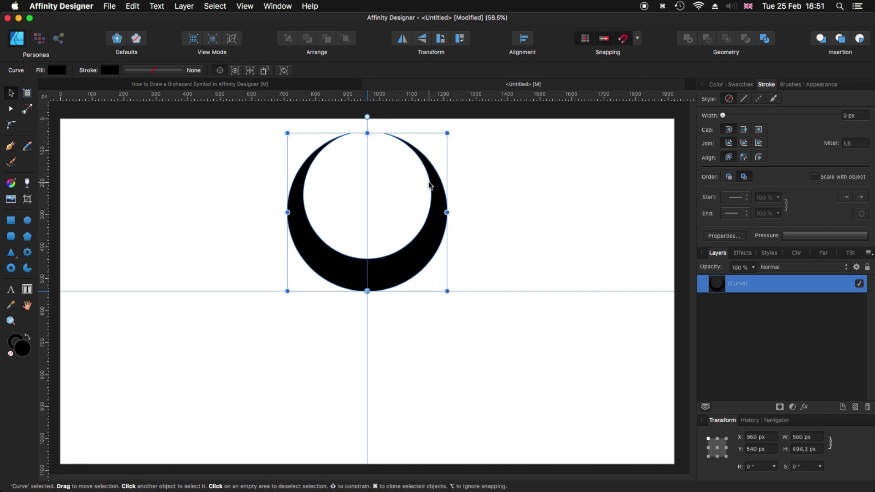
{"action": "key", "text": "super+j"}
{"action": "left_click_drag", "start_coordinate": [367, 116], "coordinate": [492, 356]}
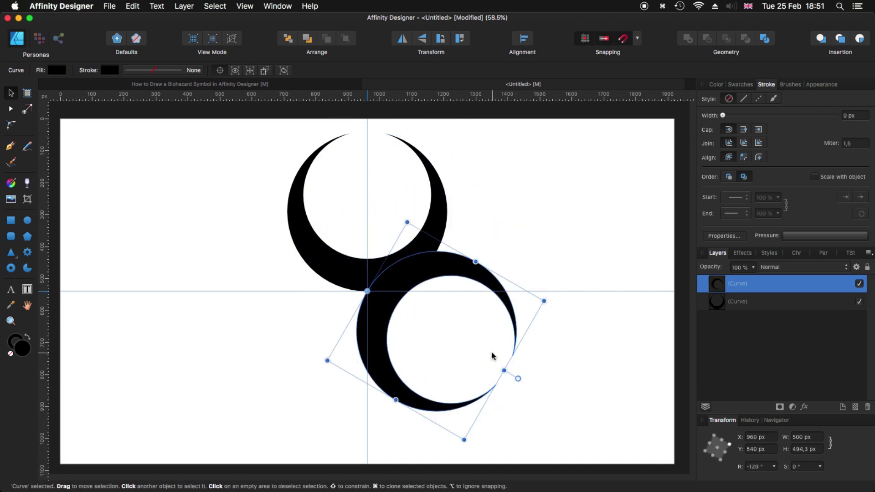
{"action": "key", "text": "super+j"}
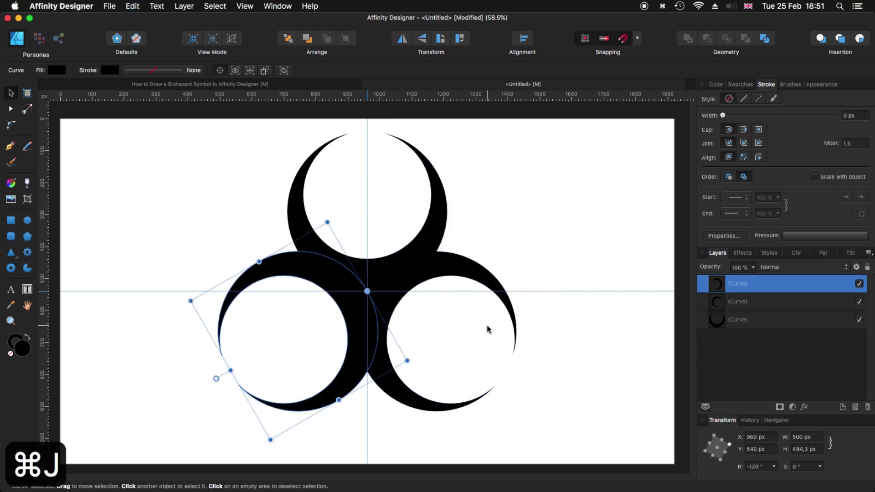
- Merge the three black crescents into a single shape with the Add operation
{"action": "left_click", "coordinate": [309, 179], "text": "shift"}
{"action": "left_click", "coordinate": [485, 278], "text": "shift"}
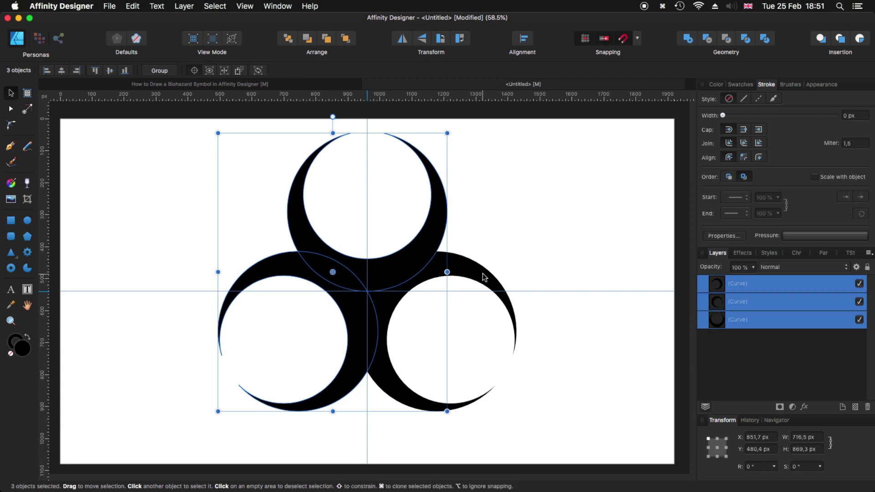
{"action": "left_click", "coordinate": [689, 42]}
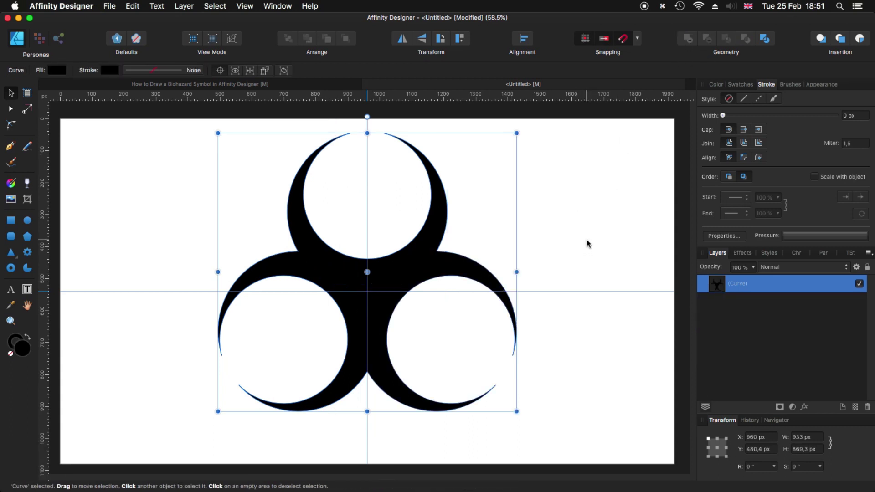
- Draw a circle about 124 px in diameter centred on the guide intersection and fill it with red
{"action": "left_click", "coordinate": [28, 221]}
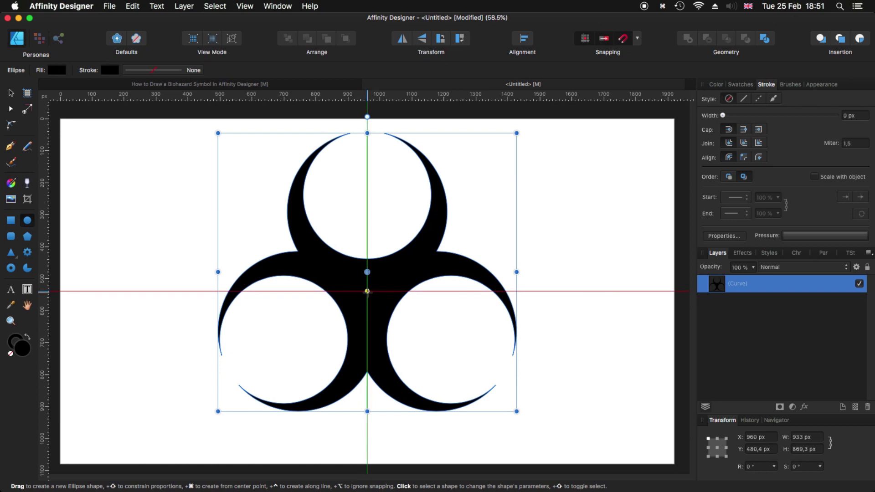
{"action": "left_click_drag", "start_coordinate": [367, 291], "coordinate": [387, 312]}
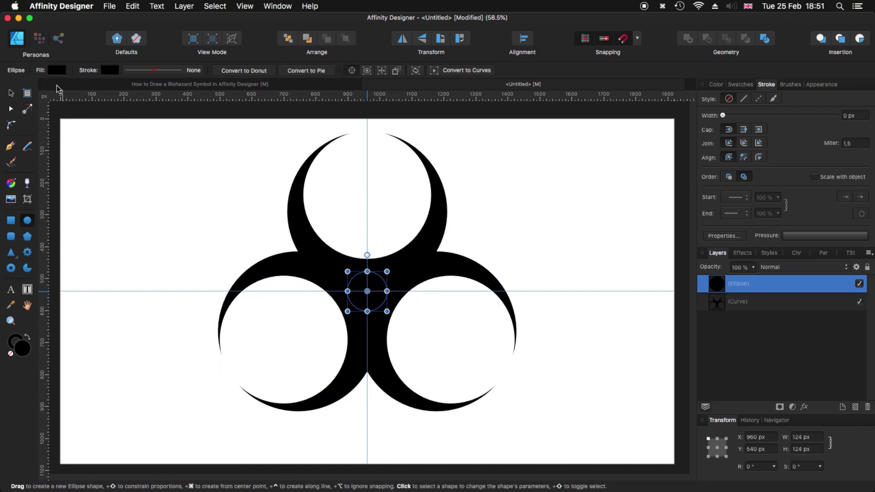
{"action": "left_click", "coordinate": [57, 70]}
{"action": "left_click_drag", "start_coordinate": [127, 145], "coordinate": [153, 151]}
- Draw a red 40 × 200 px rectangle centred on the vertical guide, rising from the guide intersection
{"action": "left_click", "coordinate": [11, 223]}
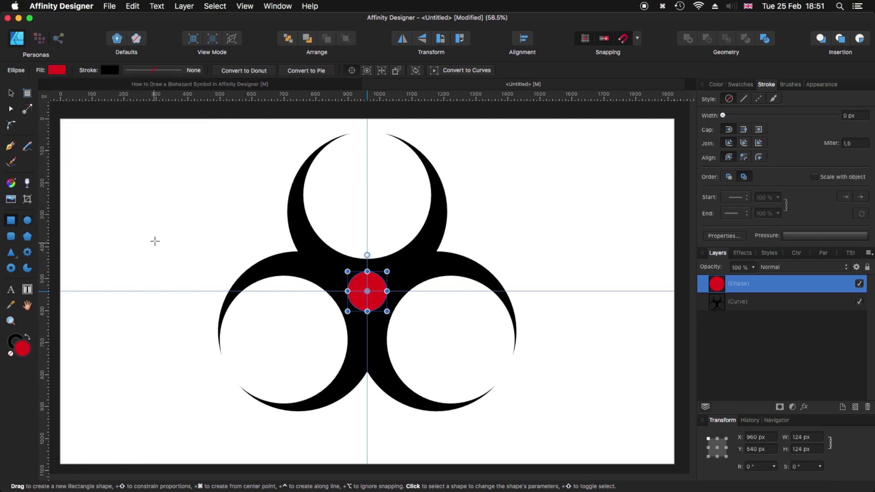
{"action": "left_click_drag", "start_coordinate": [135, 225], "coordinate": [375, 285]}
{"action": "left_click", "coordinate": [11, 93]}
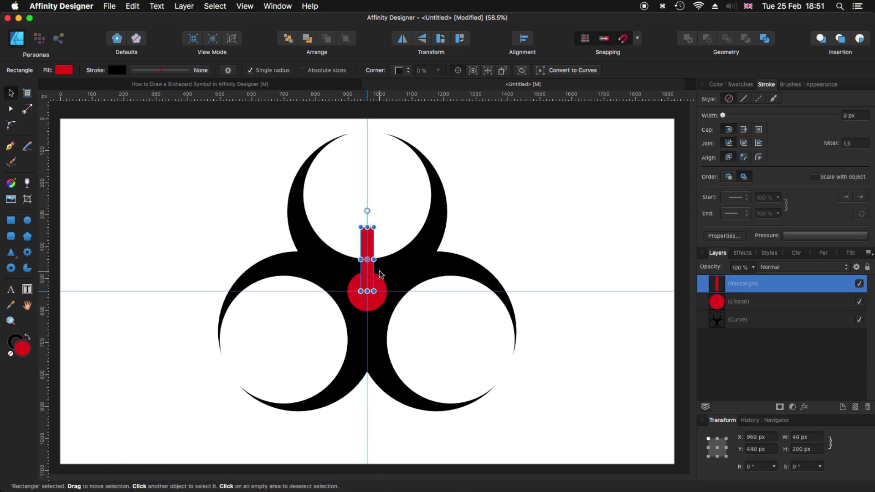
- Place the red rectangle's transform origin at the midpoint of its lower edge, on the guide intersection
{"action": "key", "text": "super+plus"}
{"action": "key", "text": "super+plus"}
{"action": "key", "text": "super+plus"}
{"action": "key", "text": "super+plus"}
{"action": "key", "text": "super+minus"}
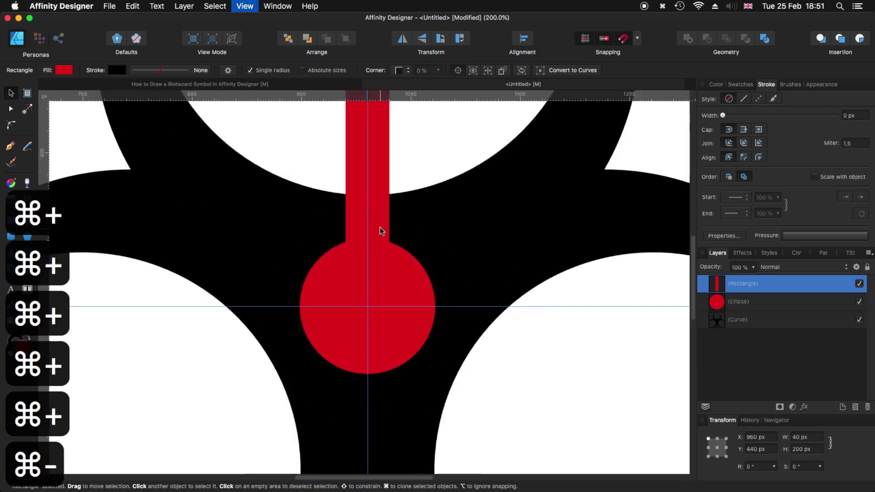
{"action": "left_click_drag", "start_coordinate": [368, 195], "coordinate": [368, 306]}
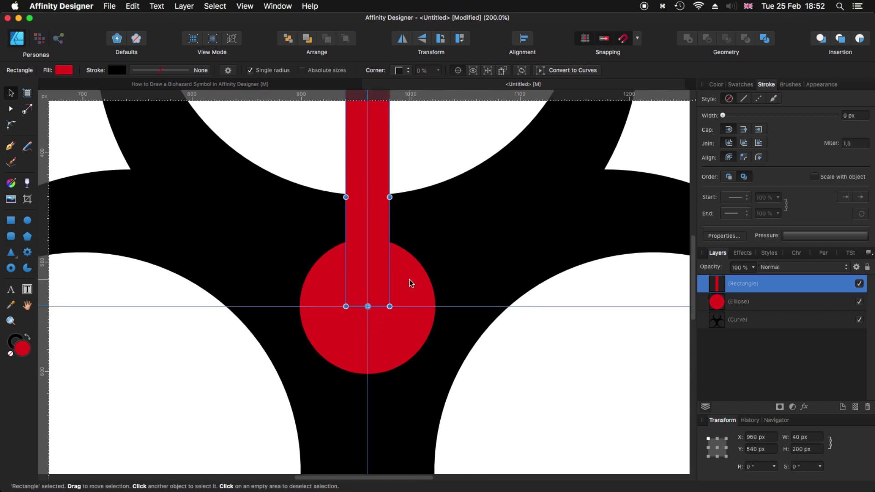
{"action": "key", "text": "super+minus"}
{"action": "key", "text": "super+minus"}
{"action": "key", "text": "super+minus"}
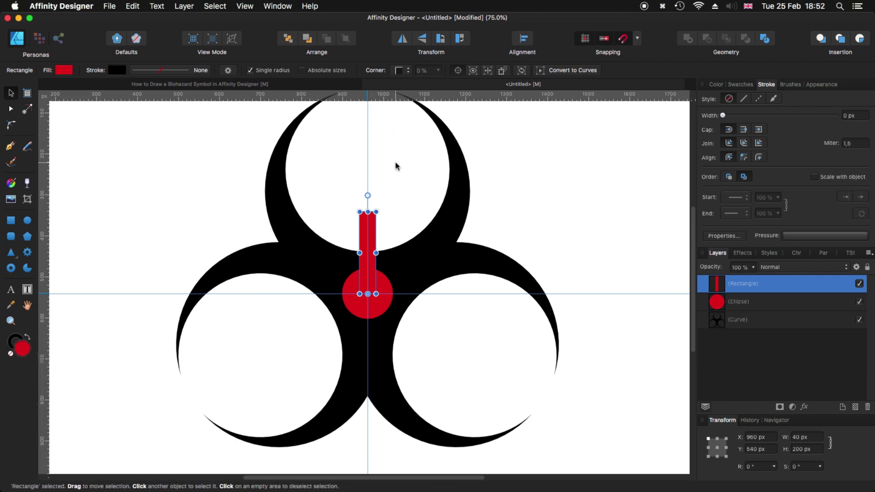
- Create two copies of the red rectangle, each rotated a further 120° clockwise about the guide intersection
{"action": "key", "text": "super+j"}
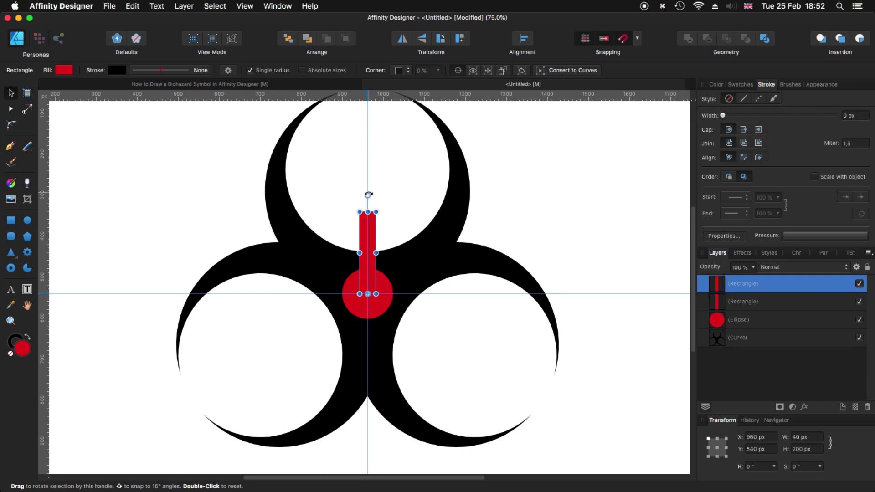
{"action": "left_click_drag", "start_coordinate": [368, 194], "coordinate": [460, 350]}
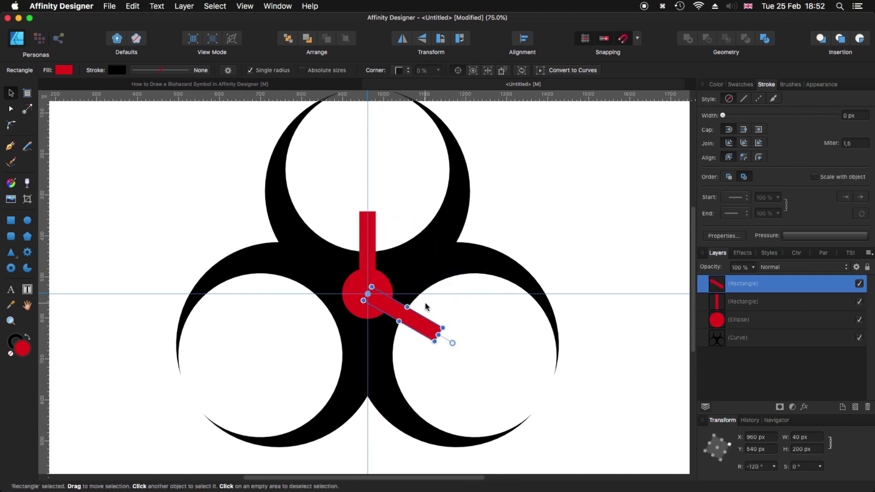
{"action": "key", "text": "super+j"}
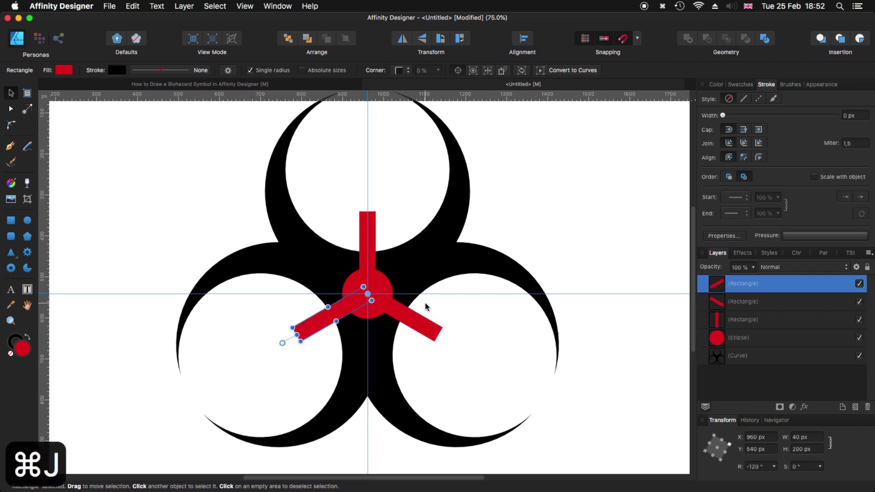
- Merge the red circle and three red bars into one shape and subtract it from the black crescent shape
{"action": "left_click", "coordinate": [719, 341], "text": "shift"}
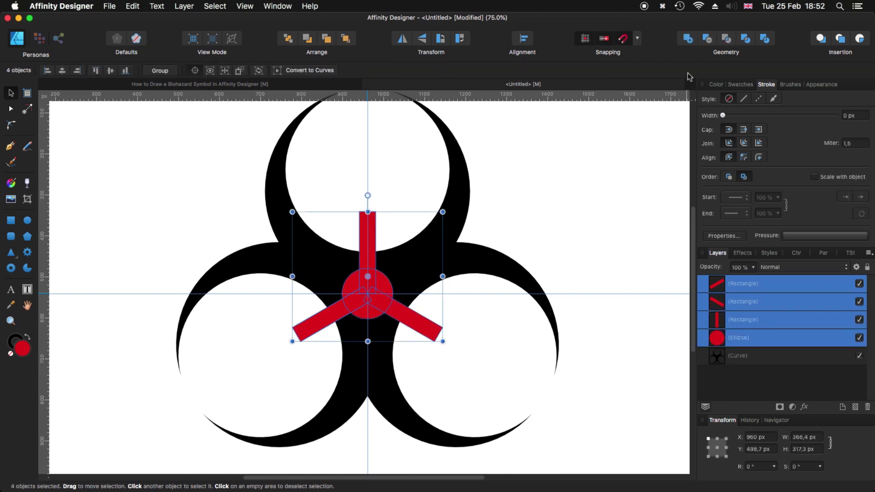
{"action": "left_click", "coordinate": [689, 39]}
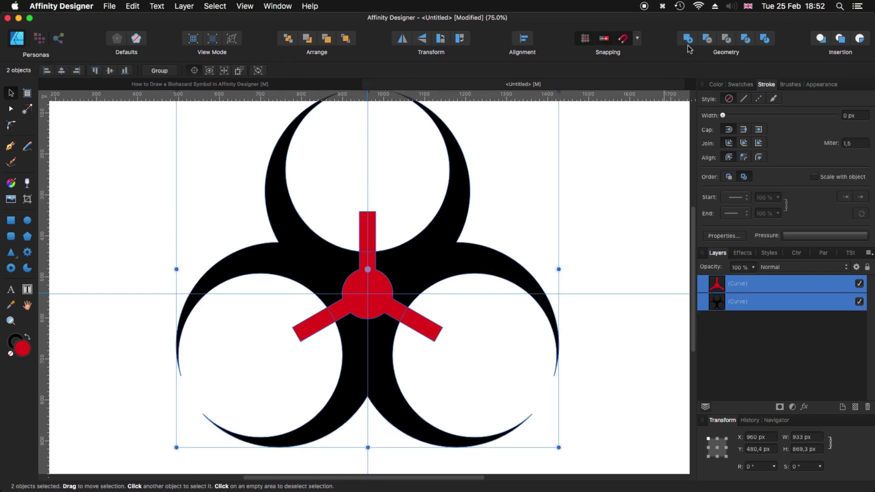
{"action": "left_click", "coordinate": [708, 40]}
{"action": "left_click", "coordinate": [600, 255]}
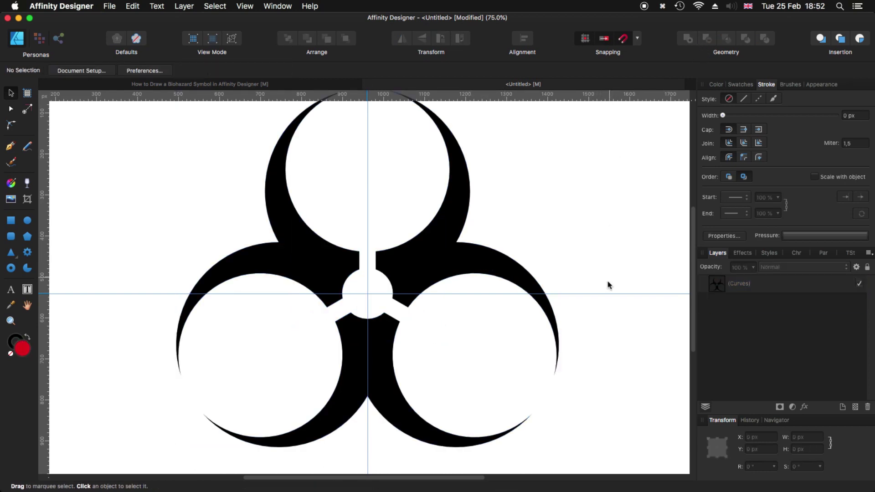
- Draw a red donut about 486 px in diameter centred near the guide intersection, with a hole radius of about 87 %
{"action": "left_click", "coordinate": [428, 279]}
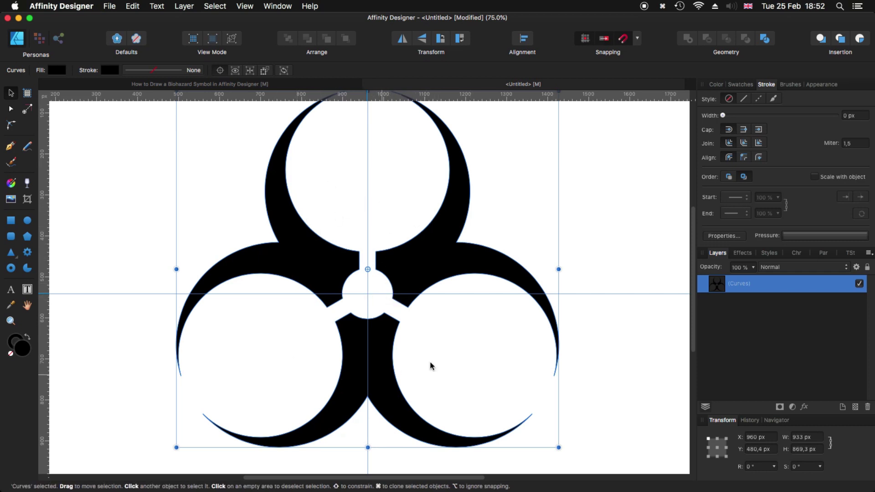
{"action": "left_click", "coordinate": [10, 269]}
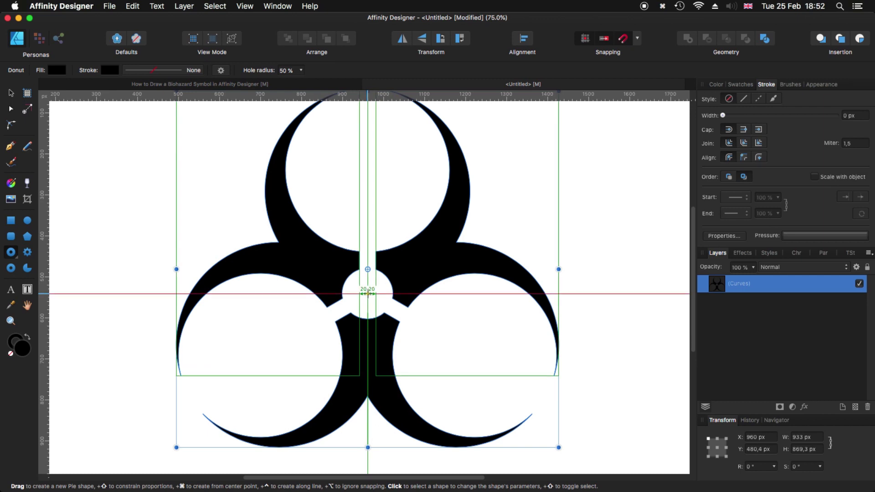
{"action": "left_click_drag", "start_coordinate": [368, 294], "coordinate": [467, 396]}
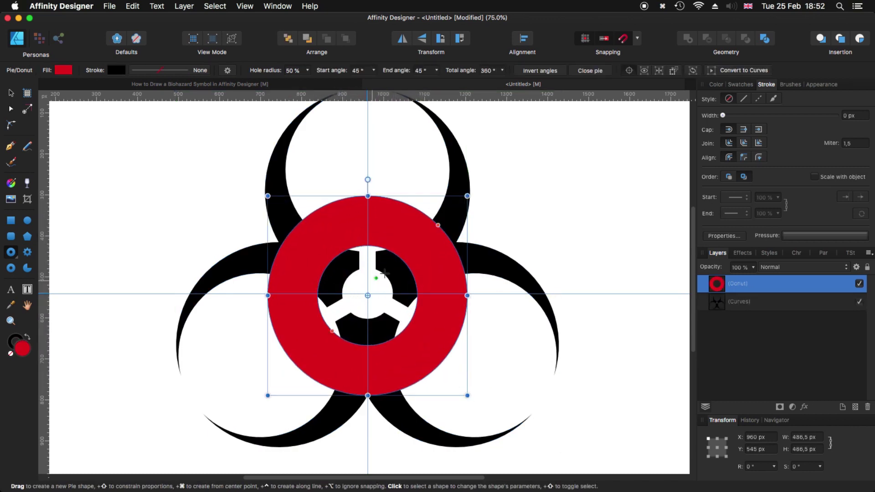
{"action": "left_click_drag", "start_coordinate": [333, 331], "coordinate": [306, 357]}
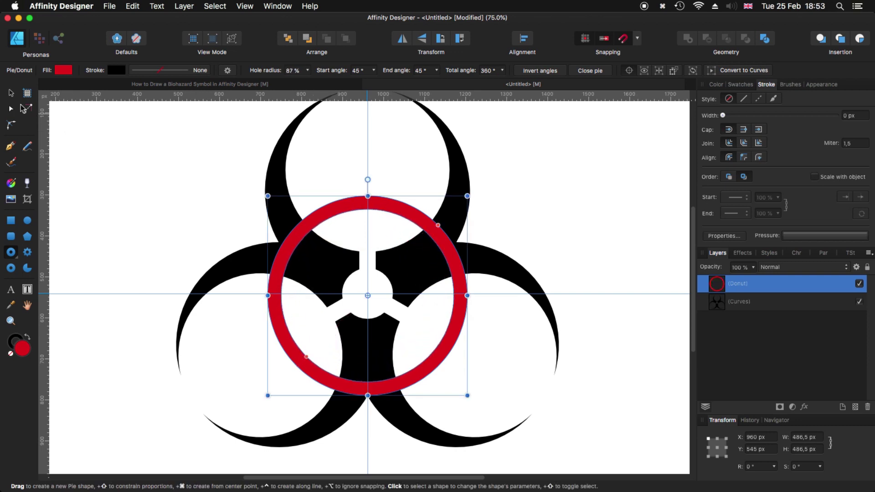
- Scale the red donut down around its centre to about 422 px in diameter
{"action": "left_click", "coordinate": [12, 94]}
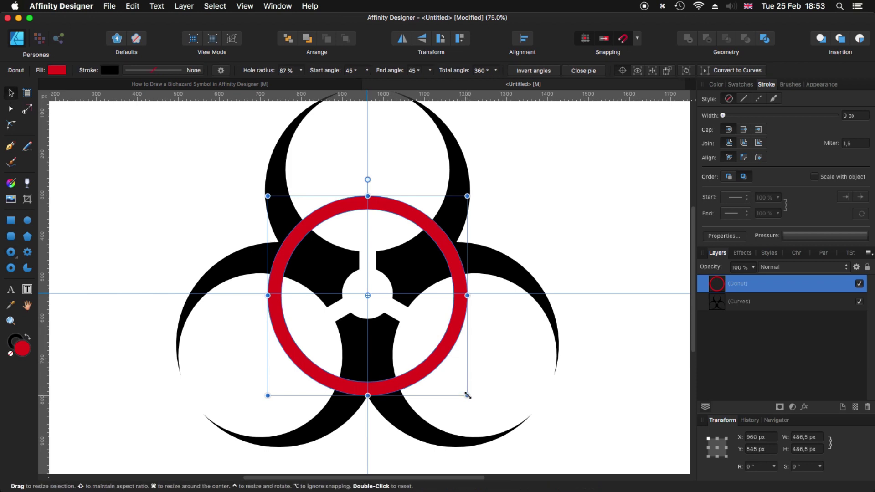
{"action": "left_click_drag", "start_coordinate": [467, 395], "coordinate": [456, 381]}
{"action": "left_click", "coordinate": [551, 237]}
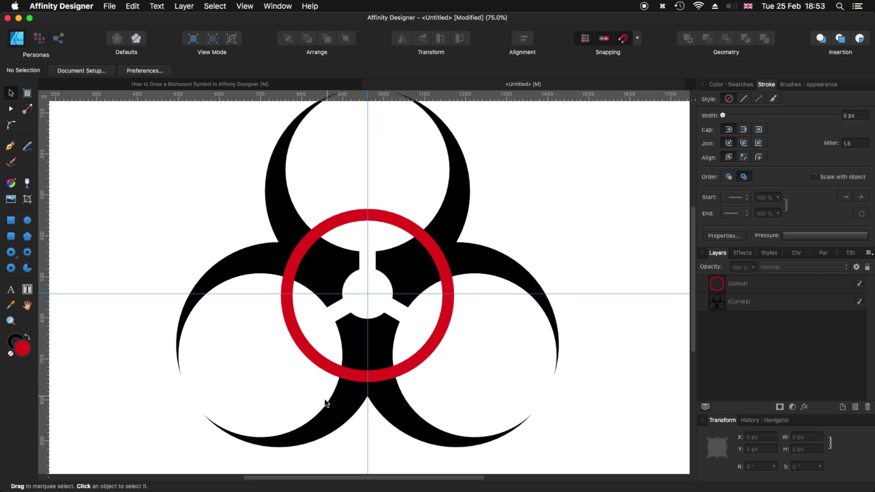
- Give the black symbol a thin 0.1 px stroke and colour that stroke bright green
{"action": "left_click", "coordinate": [277, 198]}
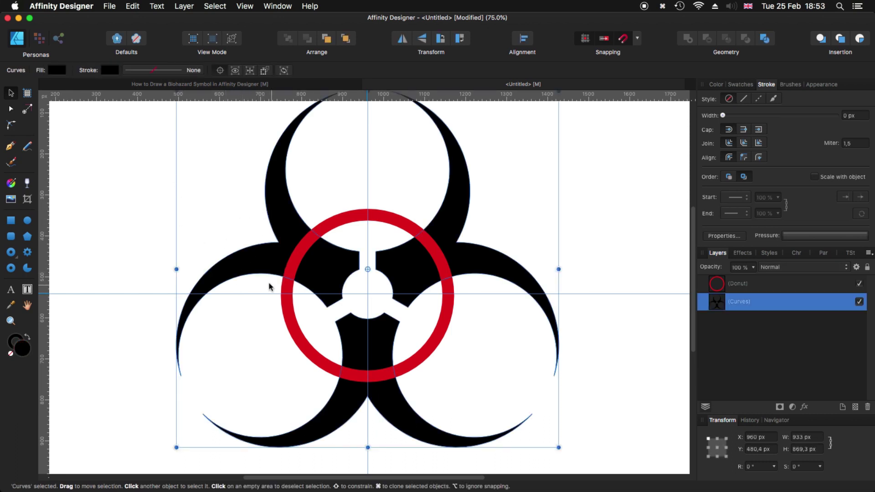
{"action": "left_click", "coordinate": [151, 72]}
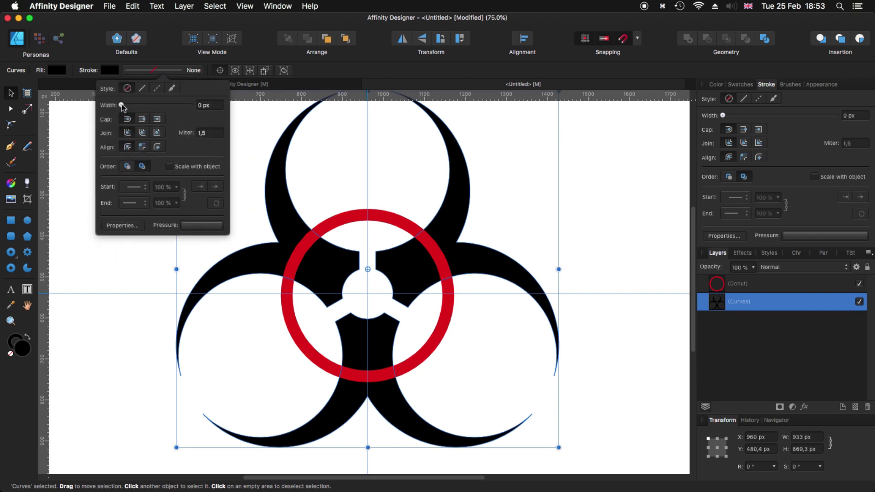
{"action": "left_click_drag", "start_coordinate": [122, 107], "coordinate": [123, 107]}
{"action": "left_click", "coordinate": [110, 70]}
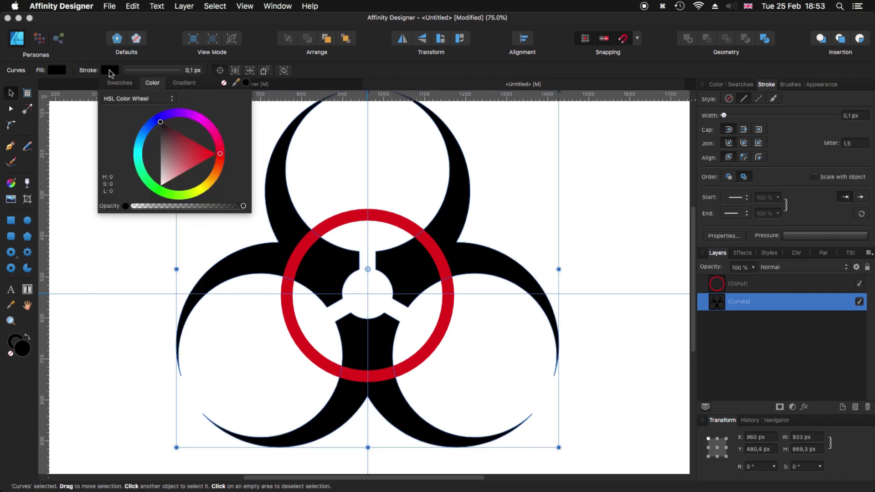
{"action": "left_click", "coordinate": [109, 71]}
{"action": "left_click", "coordinate": [109, 71]}
{"action": "mouse_move", "coordinate": [172, 127]}
{"action": "left_mouse_down"}
{"action": "mouse_move", "coordinate": [193, 146]}
{"action": "mouse_move", "coordinate": [191, 116]}
{"action": "mouse_move", "coordinate": [155, 119]}
{"action": "mouse_move", "coordinate": [146, 132]}
{"action": "mouse_move", "coordinate": [157, 189]}
{"action": "left_mouse_up"}
{"action": "left_click_drag", "start_coordinate": [192, 165], "coordinate": [165, 187]}
- Set the width of the symbol's green stroke to 30 px
{"action": "left_click", "coordinate": [168, 72]}
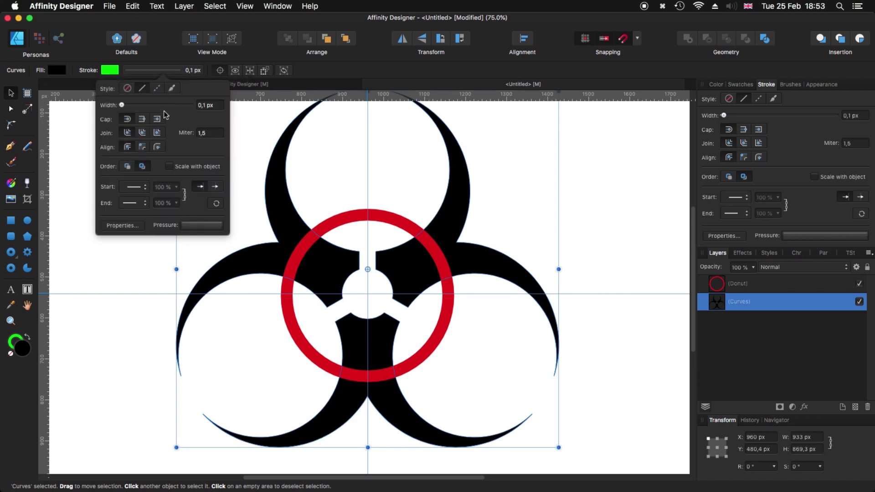
{"action": "left_click_drag", "start_coordinate": [122, 105], "coordinate": [140, 106]}
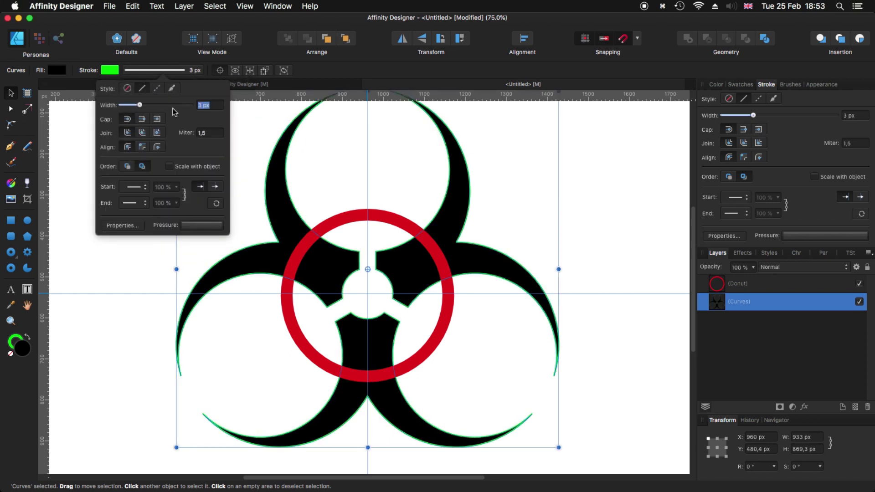
{"action": "type", "text": "30"}
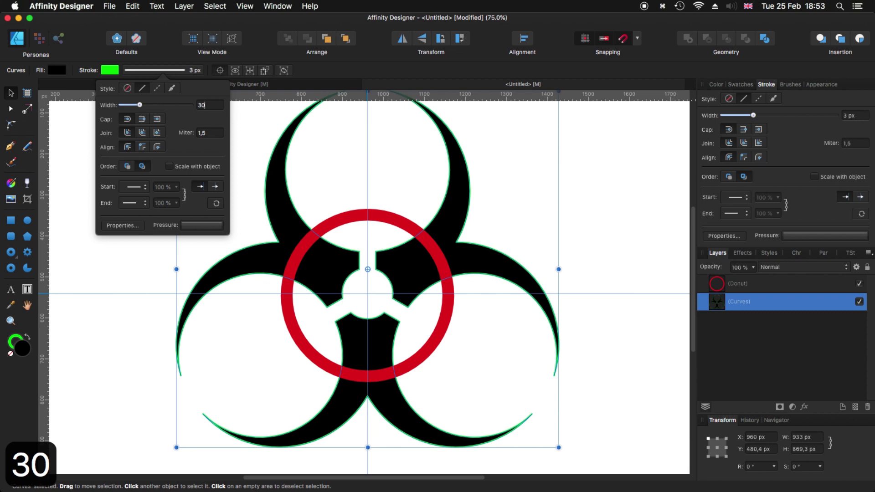
{"action": "key", "text": "Return"}
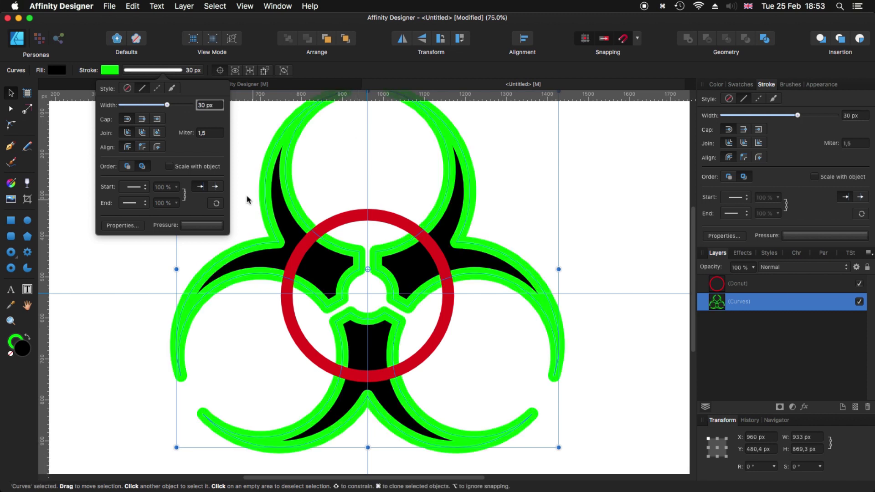
- Set the width of the symbol's green stroke to 20 px
{"action": "left_click_drag", "start_coordinate": [219, 108], "coordinate": [205, 109]}
{"action": "type", "text": "20"}
{"action": "key", "text": "Return"}
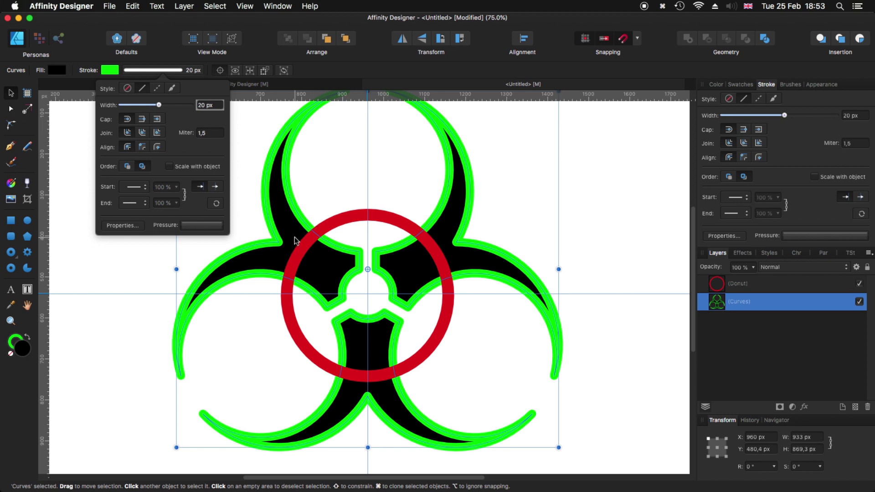
- Expand the green stroke into its own outline shape and hide the black symbol beneath it
{"action": "left_click", "coordinate": [184, 7]}
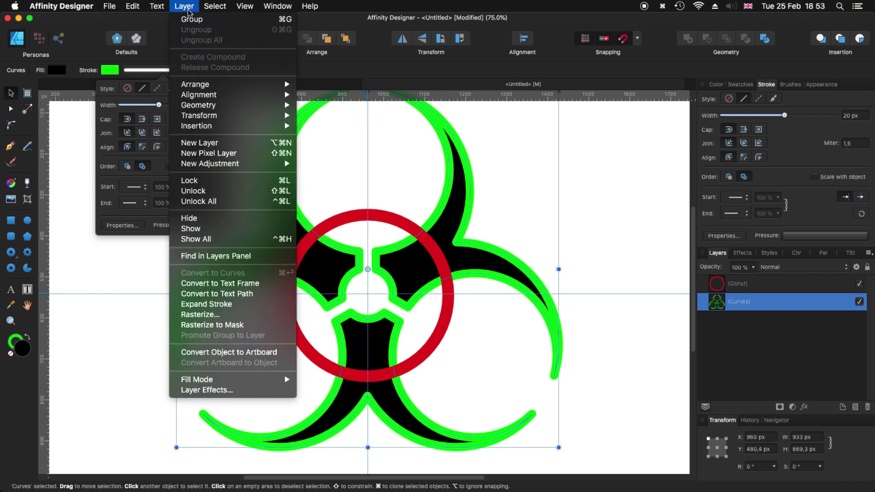
{"action": "left_click", "coordinate": [232, 308]}
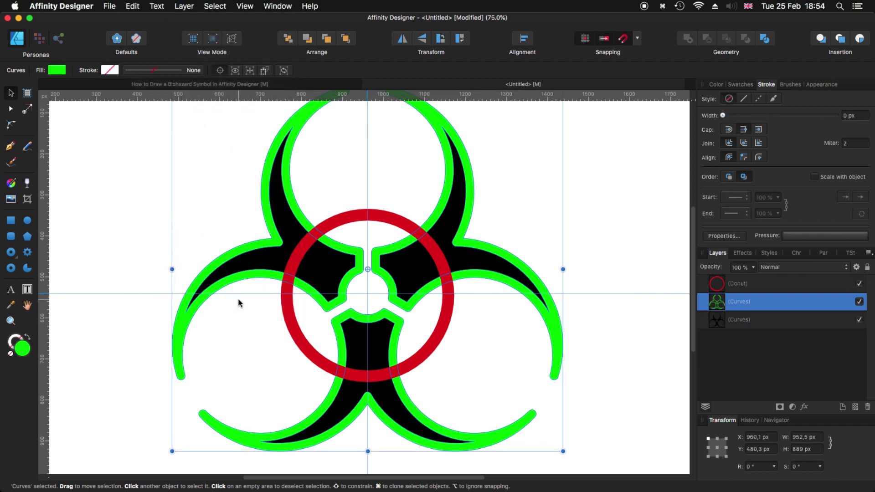
{"action": "left_click", "coordinate": [859, 320]}
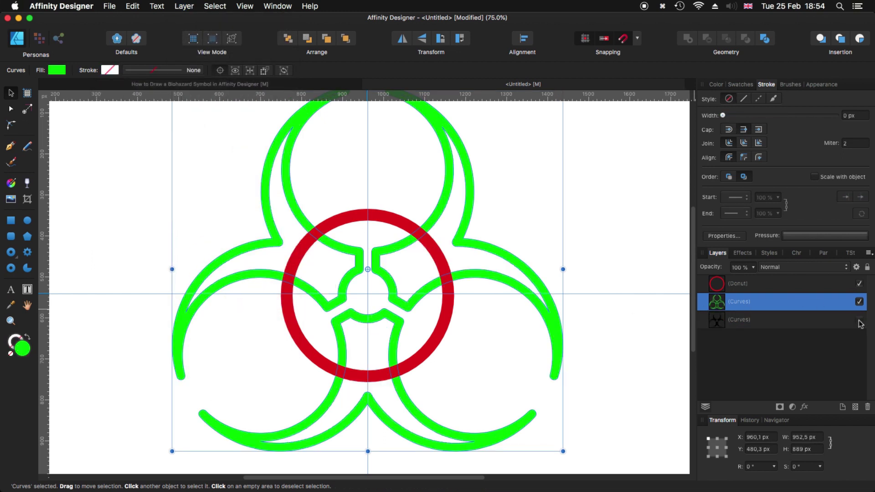
- Bring the green outline shape to the front and subtract it from the red donut
{"action": "left_click", "coordinate": [724, 320]}
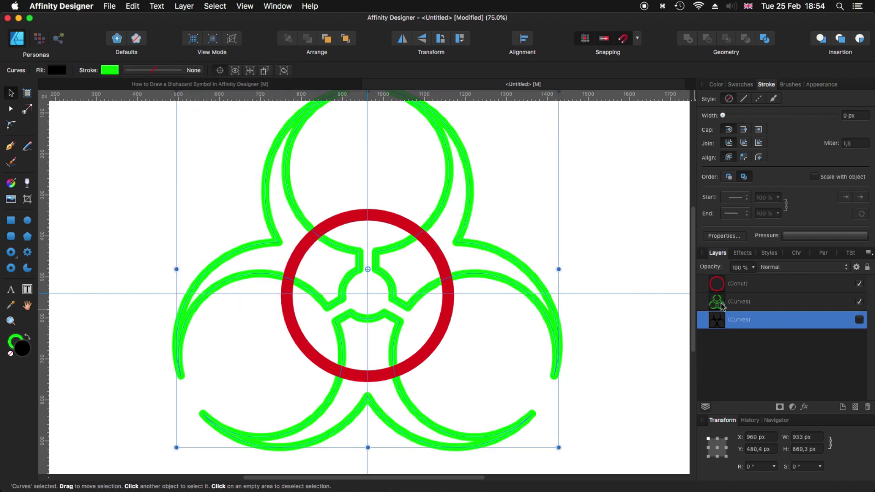
{"action": "left_click", "coordinate": [723, 305]}
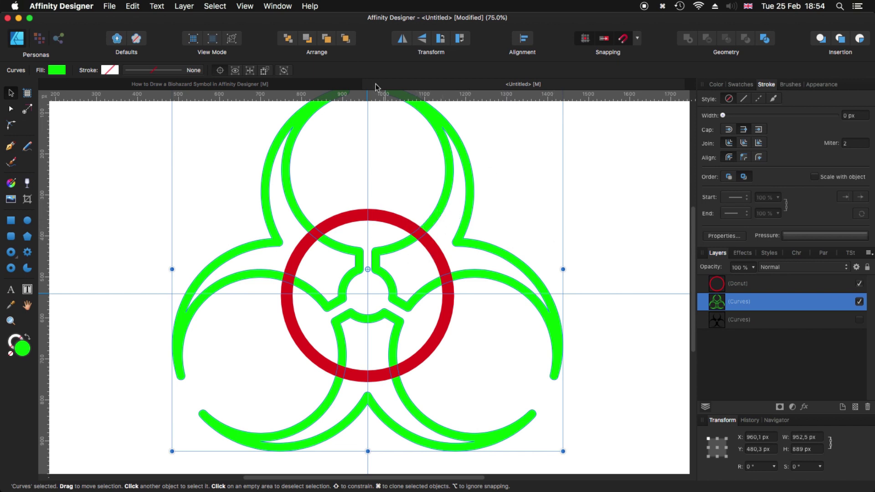
{"action": "left_click", "coordinate": [347, 39]}
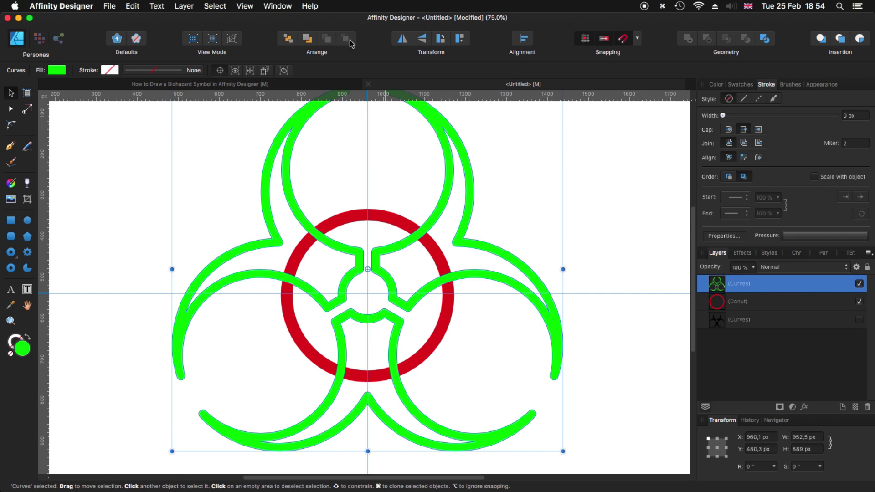
{"action": "left_click", "coordinate": [383, 221], "text": "shift"}
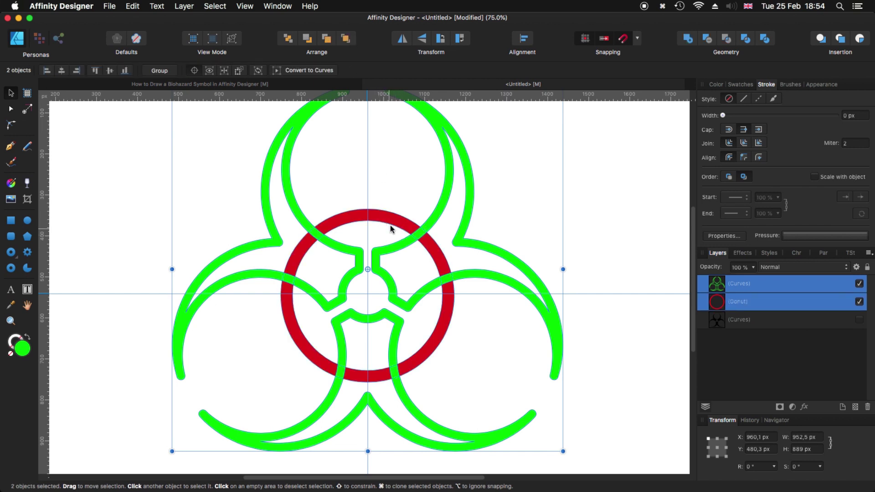
{"action": "left_click", "coordinate": [708, 41]}
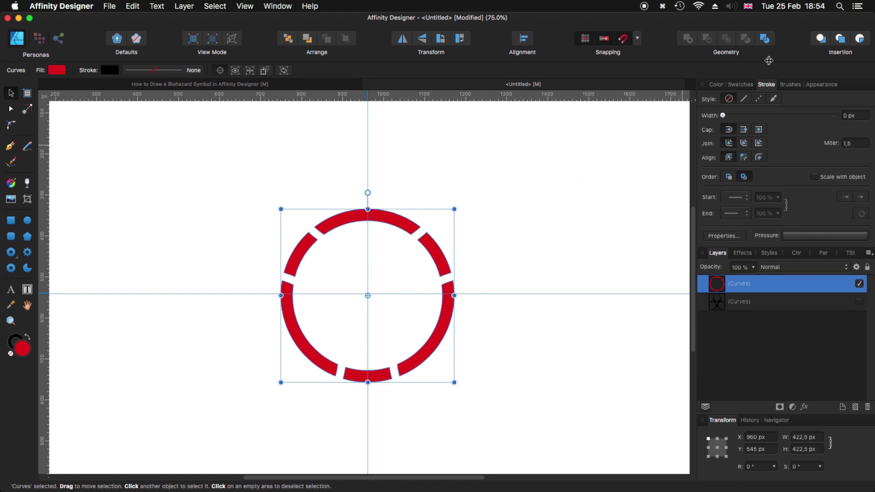
- Divide the cut red ring into separate pieces and delete its short upper-left, upper-right and bottom-centre segments
{"action": "left_click", "coordinate": [770, 38]}
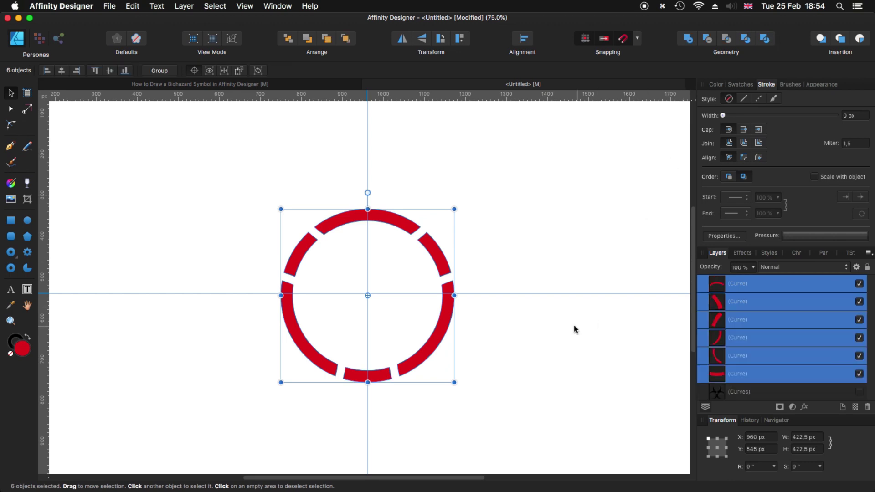
{"action": "left_click", "coordinate": [557, 253]}
{"action": "left_click", "coordinate": [301, 254]}
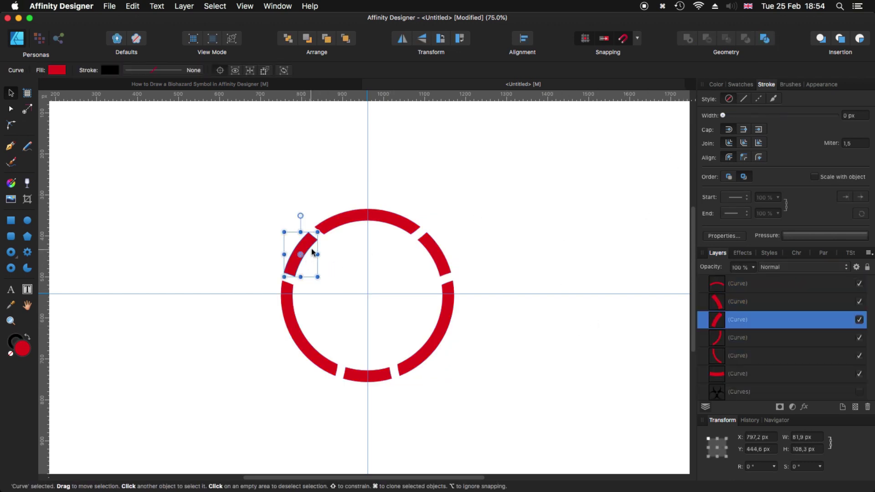
{"action": "key", "text": "Delete"}
{"action": "left_click", "coordinate": [433, 254]}
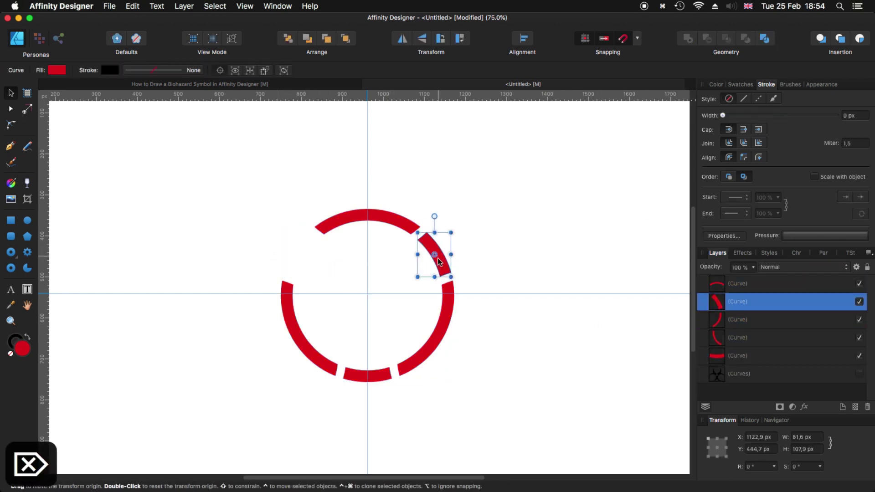
{"action": "key", "text": "Delete"}
{"action": "left_click", "coordinate": [383, 375]}
{"action": "key", "text": "Delete"}
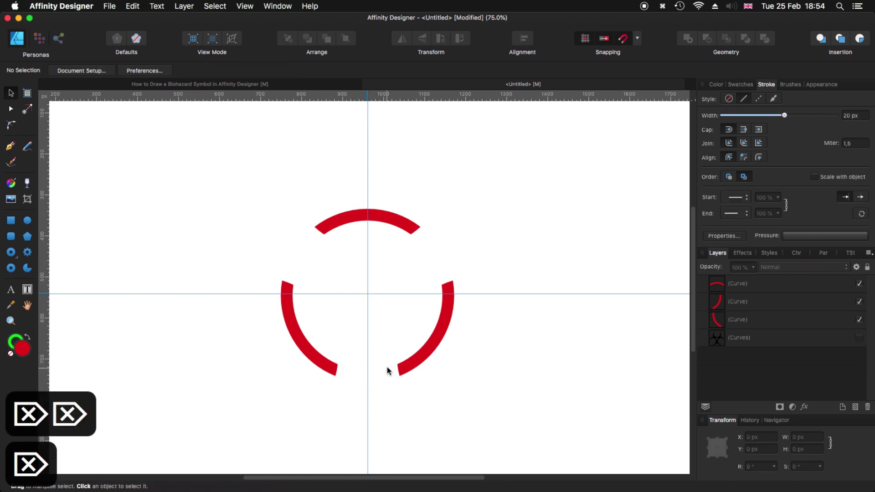
- Merge the three remaining red arcs into one shape and make the hidden black symbol visible again
{"action": "left_click", "coordinate": [722, 287]}
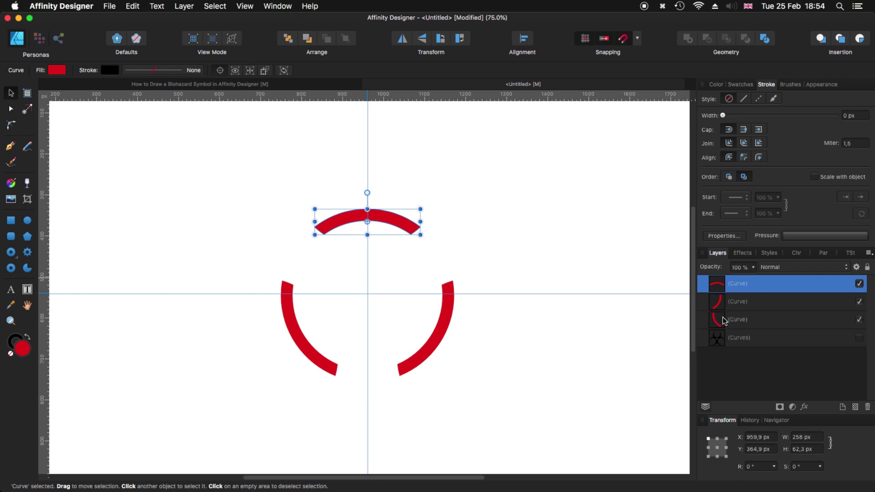
{"action": "left_click", "coordinate": [721, 303], "text": "shift"}
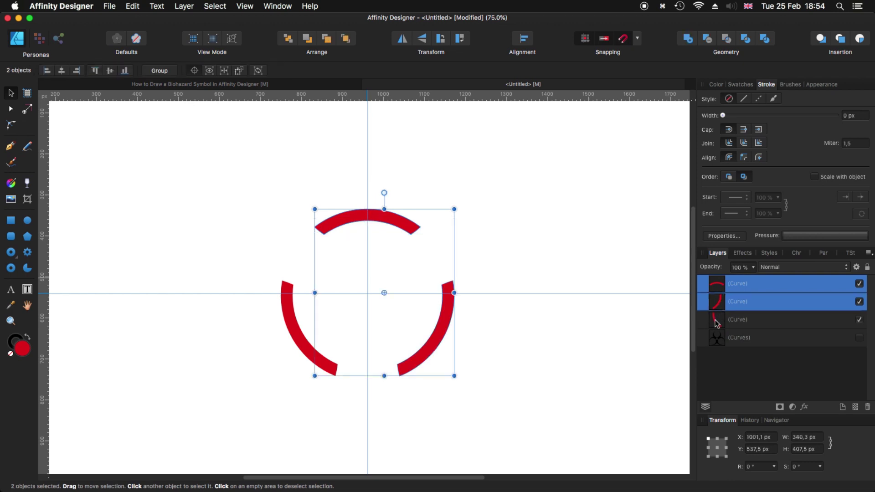
{"action": "left_click", "coordinate": [716, 324], "text": "shift"}
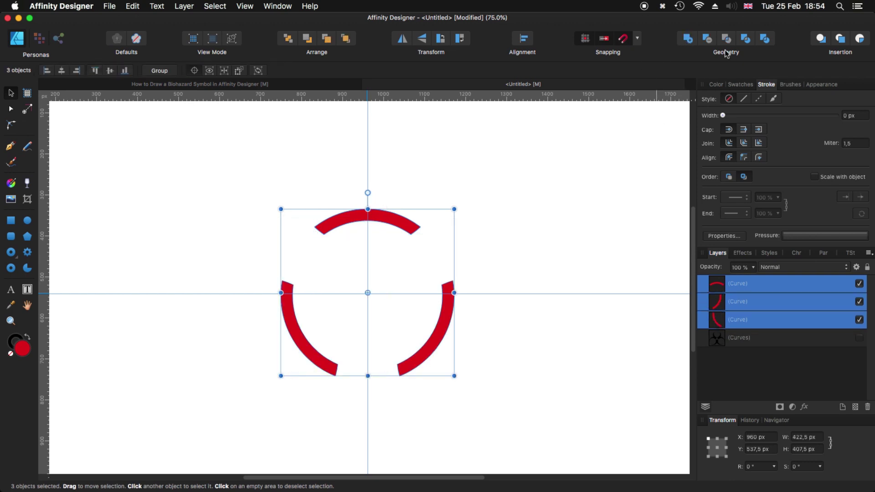
{"action": "left_click", "coordinate": [688, 40]}
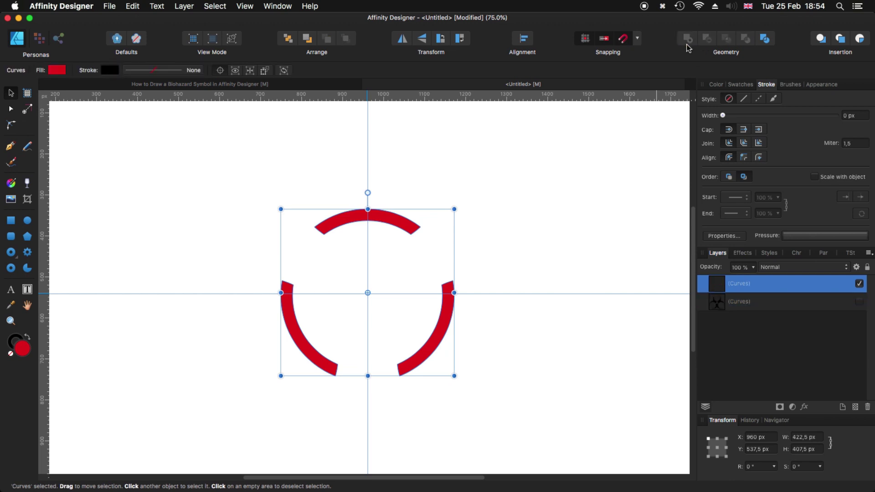
{"action": "left_click", "coordinate": [859, 302]}
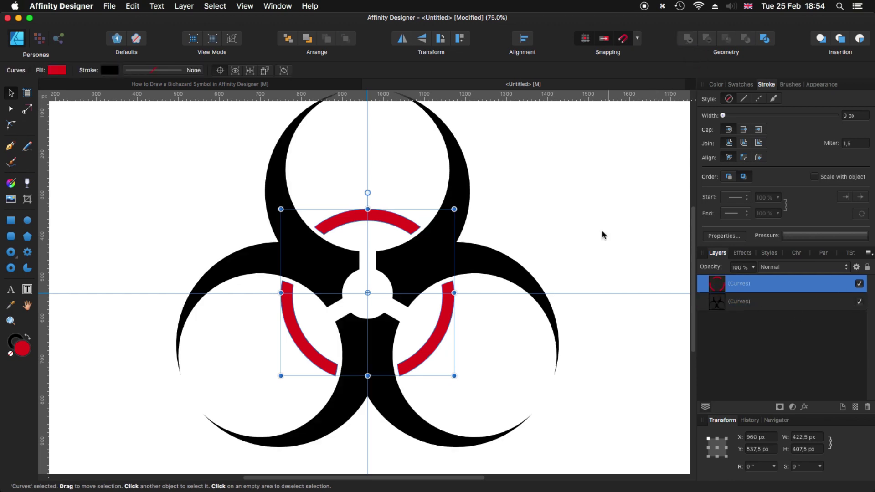
{"action": "left_click", "coordinate": [595, 248]}
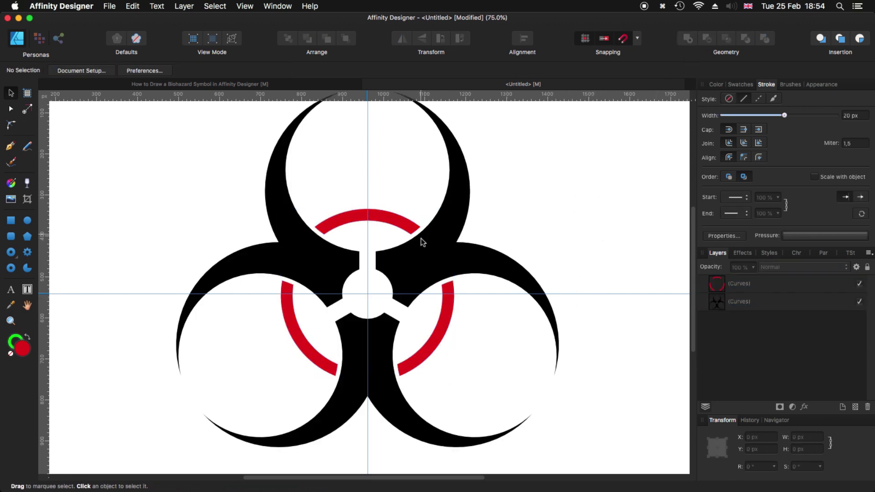
- Examine the gaps between the red arcs and the black crescents up close and across the whole symbol
{"action": "key", "text": "super+plus"}
{"action": "key", "text": "super+plus"}
{"action": "key", "text": "super+plus"}
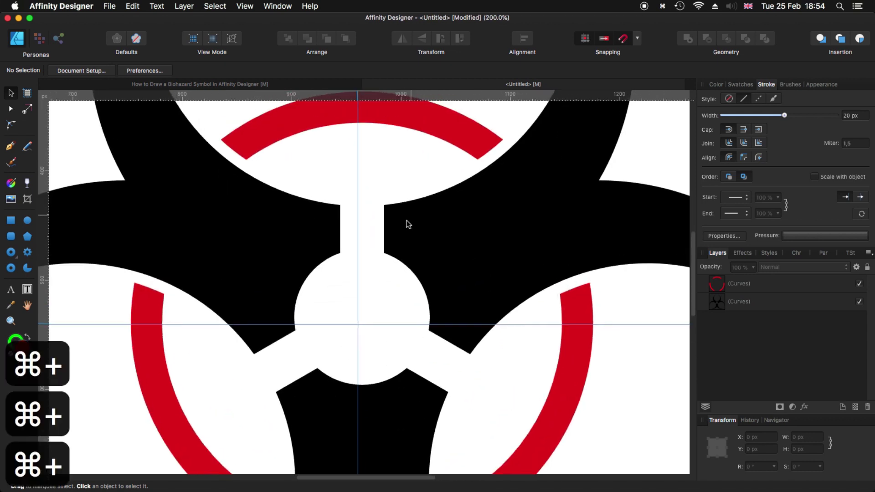
{"action": "key", "text": "super+plus"}
{"action": "key", "text": "super+plus"}
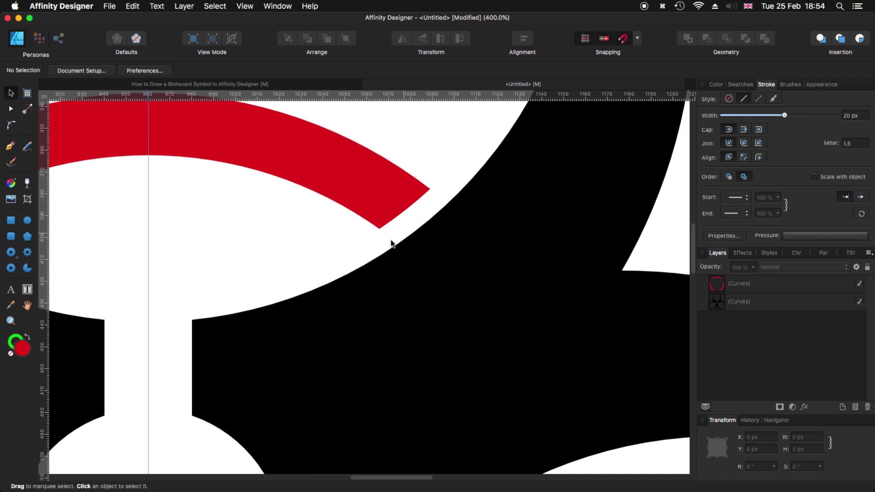
{"action": "key", "text": "super+minus"}
{"action": "key", "text": "super+minus"}
{"action": "key", "text": "super+minus"}
{"action": "key", "text": "super+minus"}
{"action": "key", "text": "super+minus"}
{"action": "key", "text": "super+minus"}
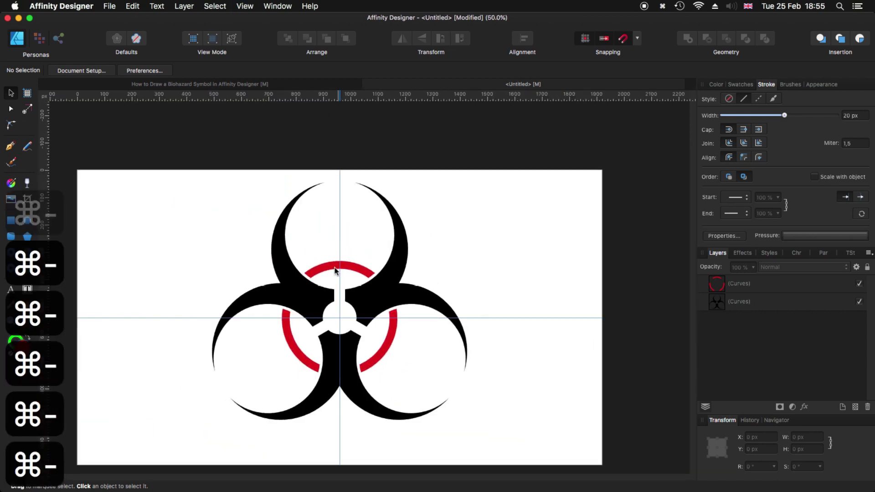
- Change the fill of the three red arcs to black
{"action": "left_click", "coordinate": [351, 266]}
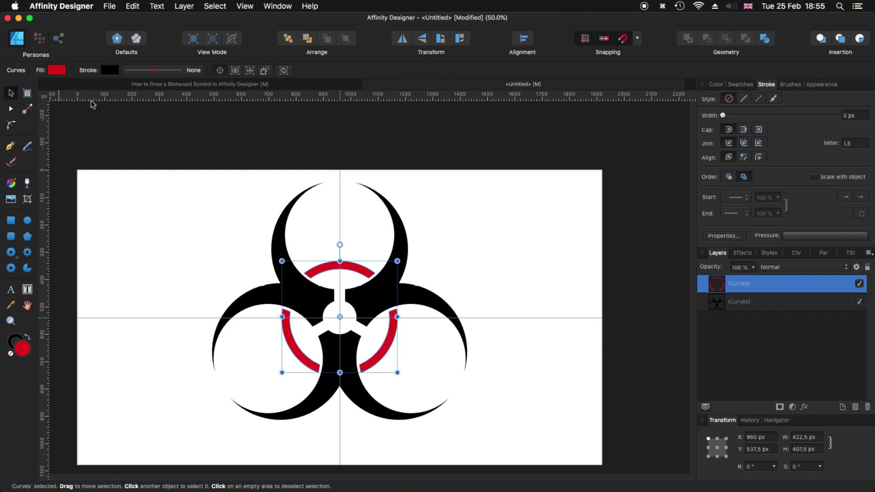
{"action": "left_click", "coordinate": [191, 83]}
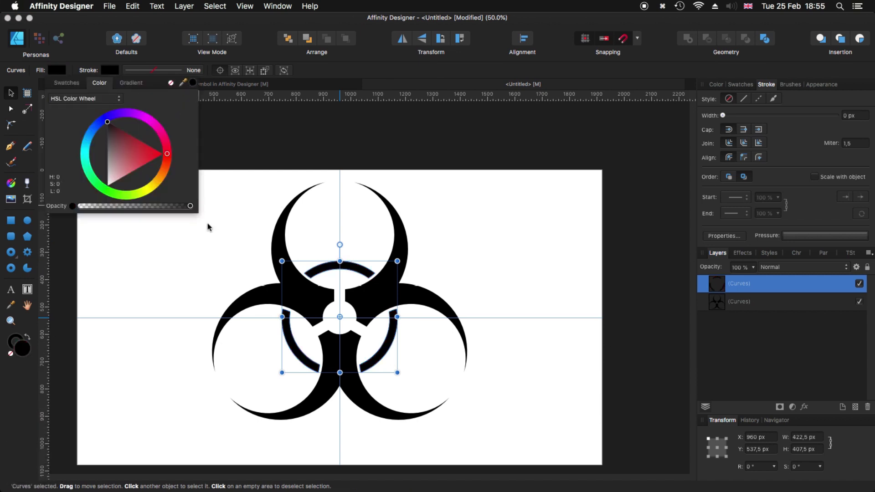
{"action": "left_click", "coordinate": [513, 358]}
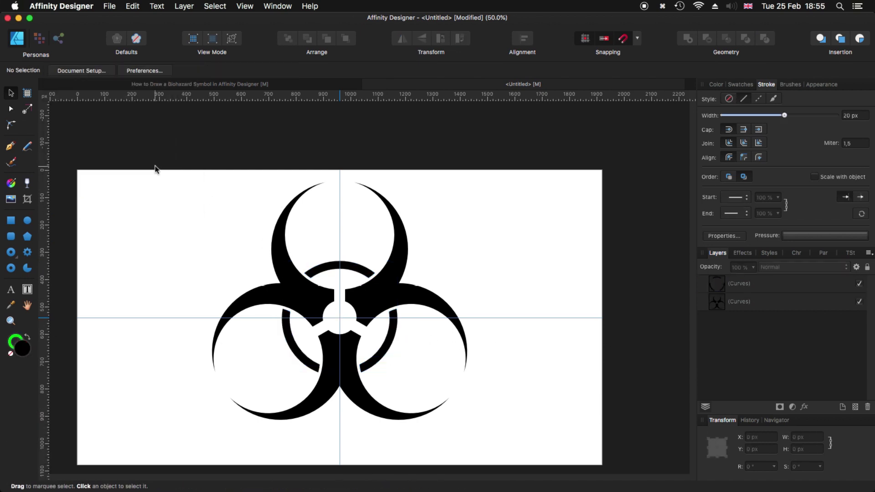
- Merge the arcs and crescents into one shape and scale it down around the guide intersection to about 518 × 482 px
{"action": "left_click_drag", "start_coordinate": [155, 168], "coordinate": [534, 442]}
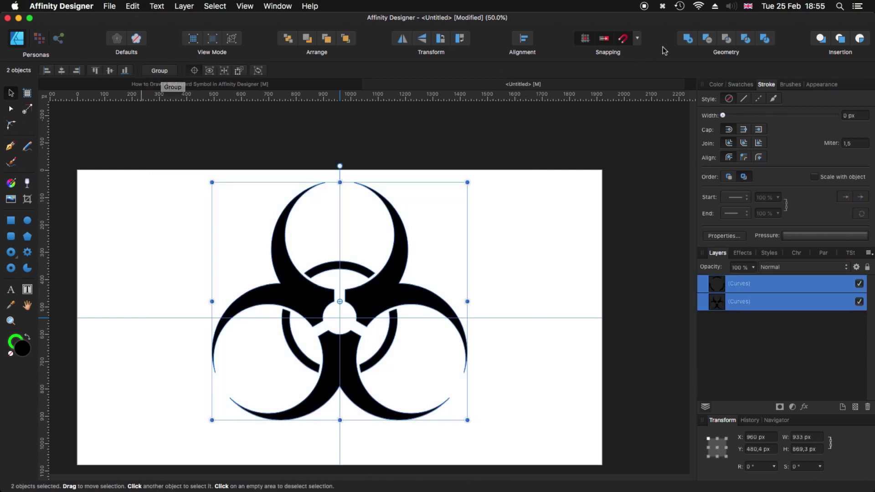
{"action": "left_click", "coordinate": [688, 41]}
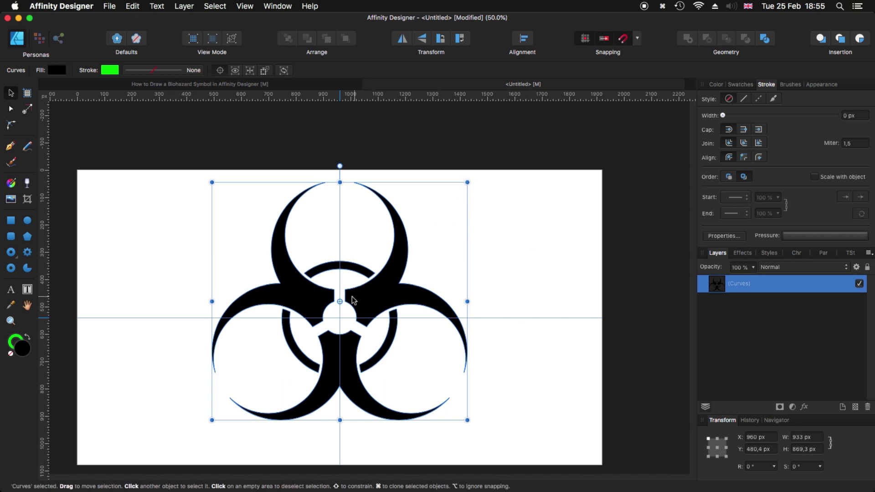
{"action": "left_click_drag", "start_coordinate": [340, 301], "coordinate": [340, 317]}
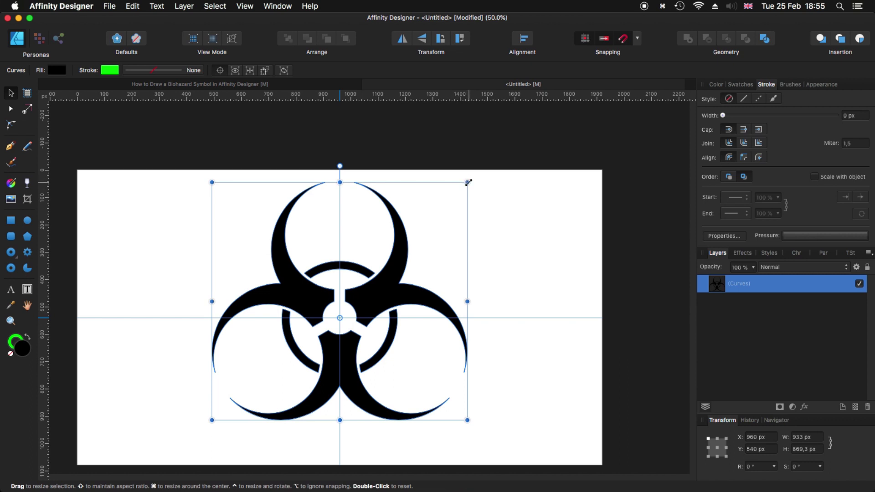
{"action": "left_click_drag", "start_coordinate": [469, 182], "coordinate": [411, 243]}
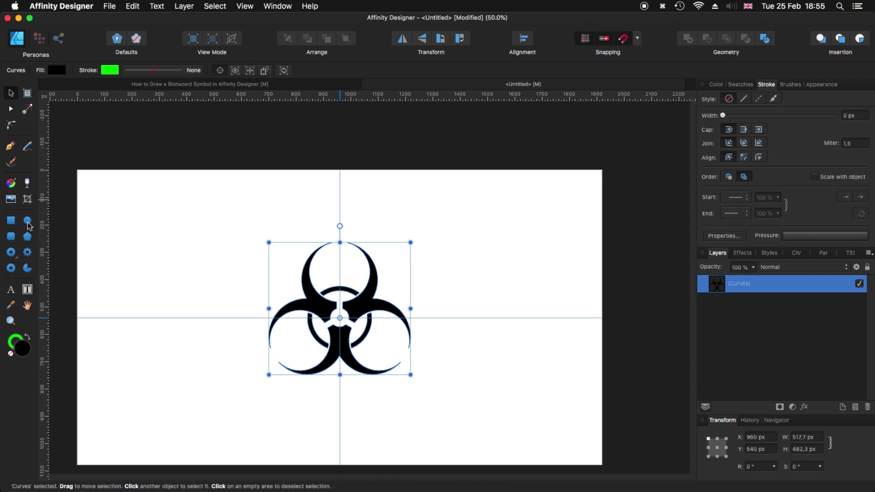
- Draw a circle about 606 px in diameter centred on the guide intersection, enclosing the biohazard symbol
{"action": "left_click", "coordinate": [28, 222]}
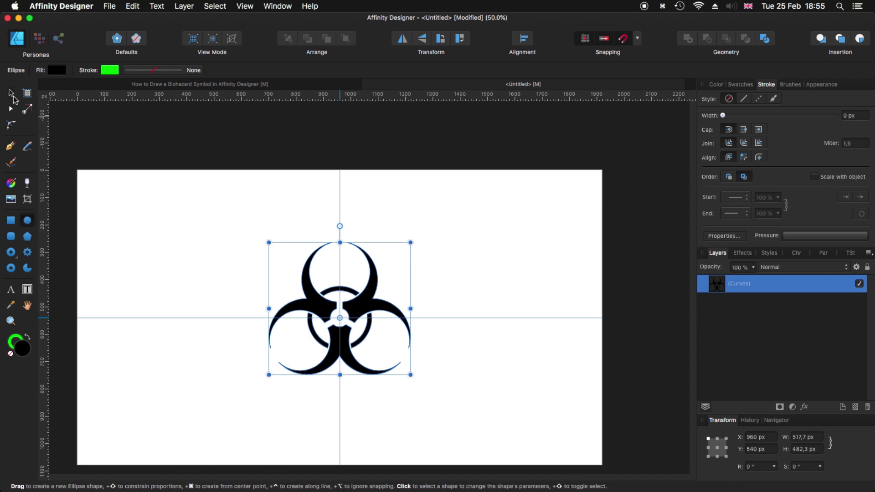
{"action": "left_click", "coordinate": [13, 95]}
{"action": "left_click", "coordinate": [173, 211]}
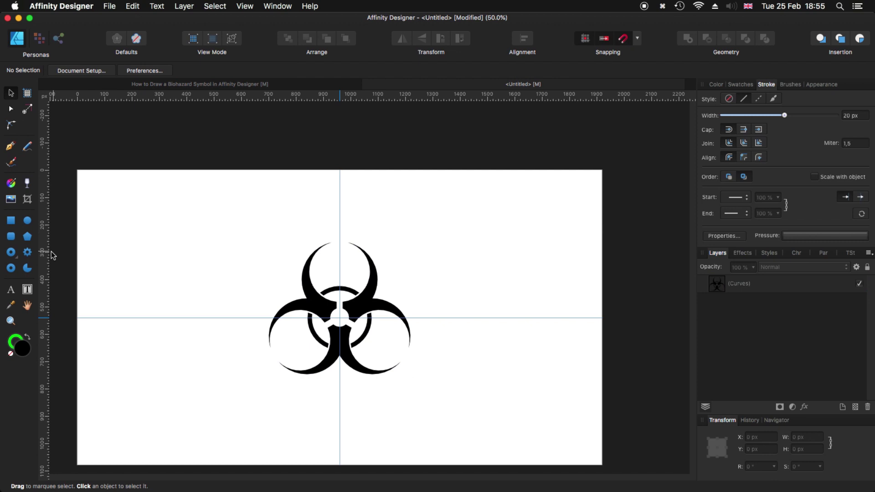
{"action": "left_click", "coordinate": [27, 223]}
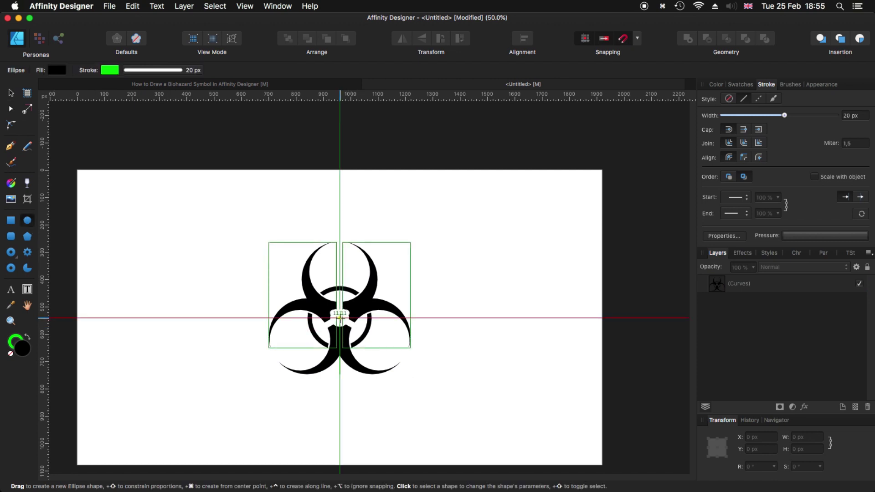
{"action": "mouse_move", "coordinate": [339, 318]}
{"action": "left_mouse_down"}
{"action": "mouse_move", "coordinate": [402, 354]}
{"action": "mouse_move", "coordinate": [434, 391]}
{"action": "left_mouse_up"}
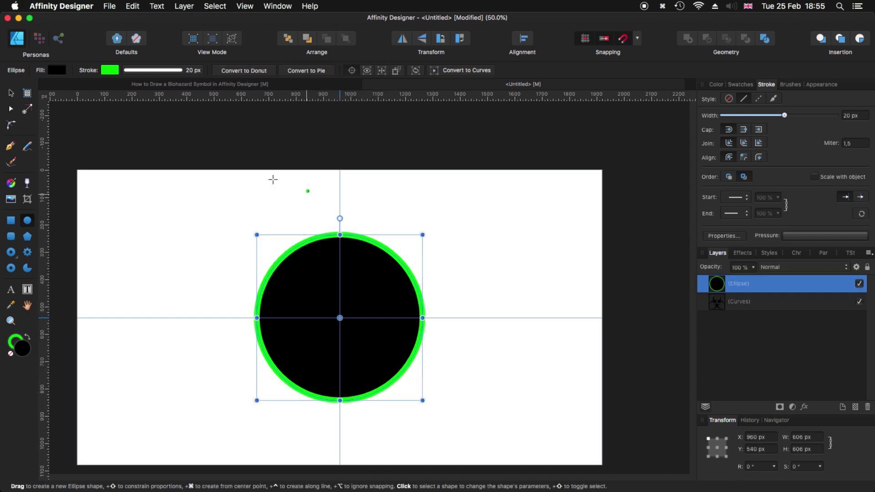
- Set the circle's stroke width to 5 px
{"action": "left_click", "coordinate": [137, 70]}
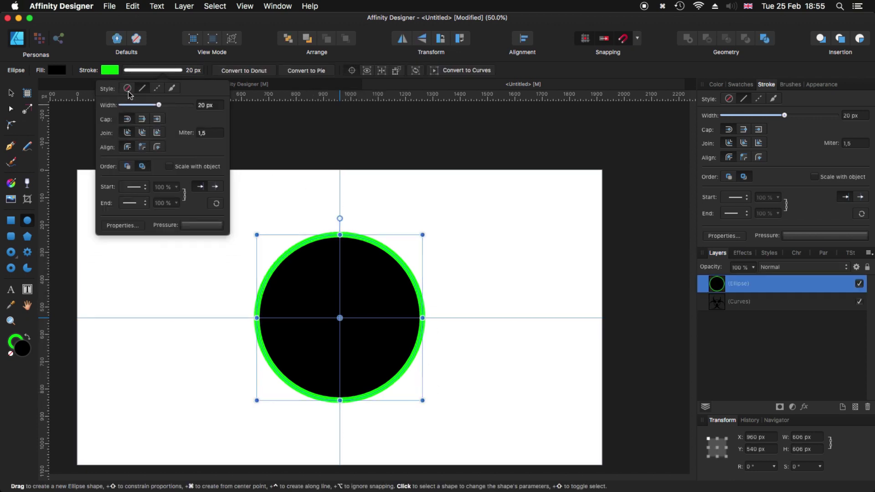
{"action": "left_click", "coordinate": [205, 106]}
{"action": "type", "text": "5"}
{"action": "key", "text": "Return"}
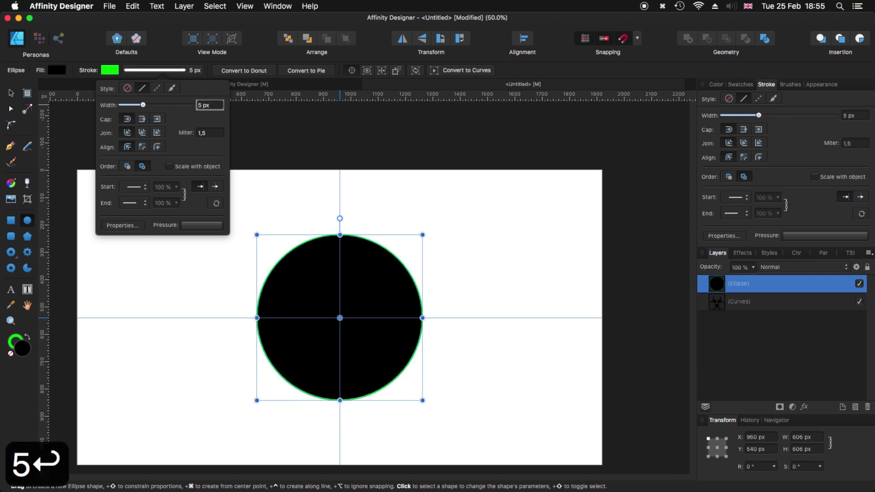
- Remove the circle's fill and change its stroke colour to black
{"action": "left_click", "coordinate": [56, 70]}
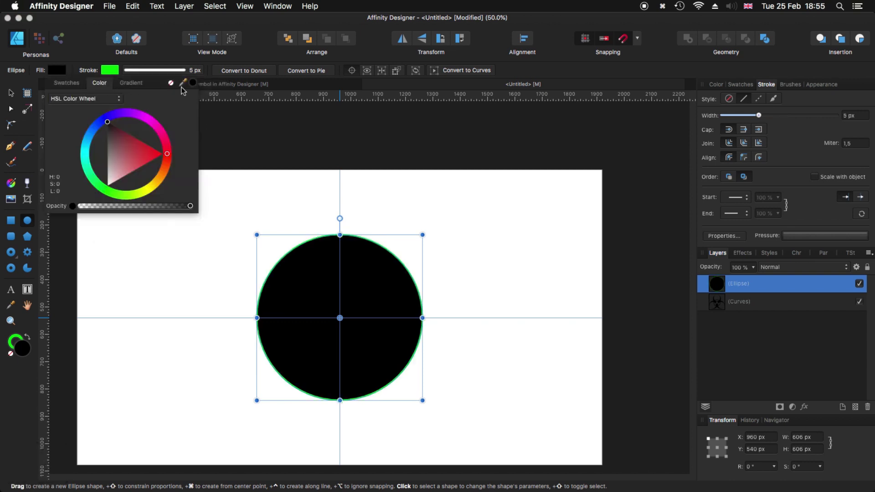
{"action": "left_click", "coordinate": [171, 82]}
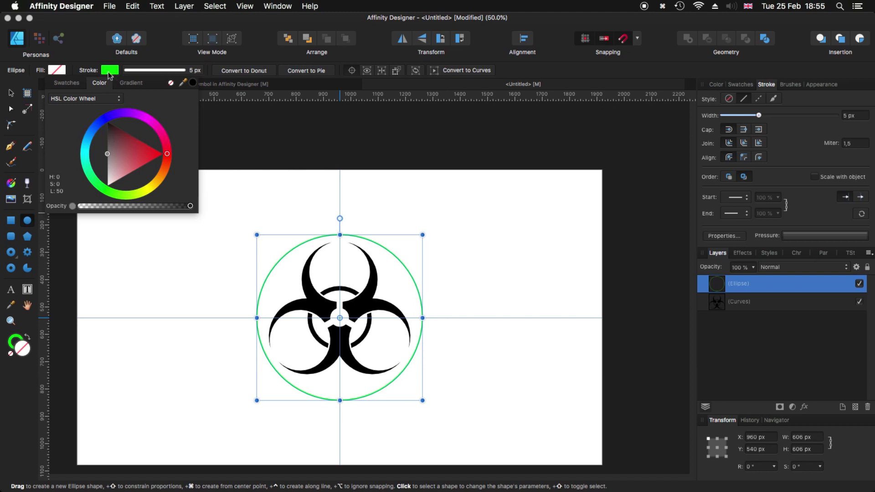
{"action": "left_click", "coordinate": [109, 71]}
{"action": "left_click", "coordinate": [109, 70]}
{"action": "left_click", "coordinate": [109, 70]}
{"action": "left_click", "coordinate": [109, 71]}
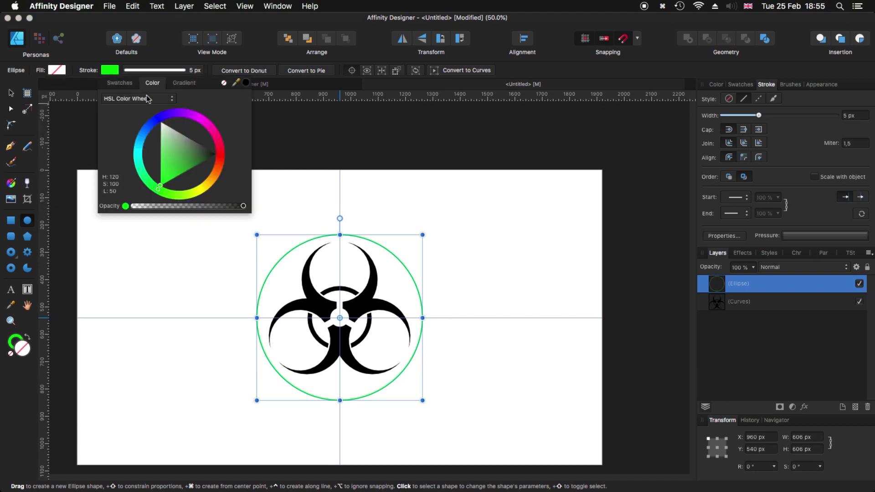
{"action": "left_click", "coordinate": [246, 82]}
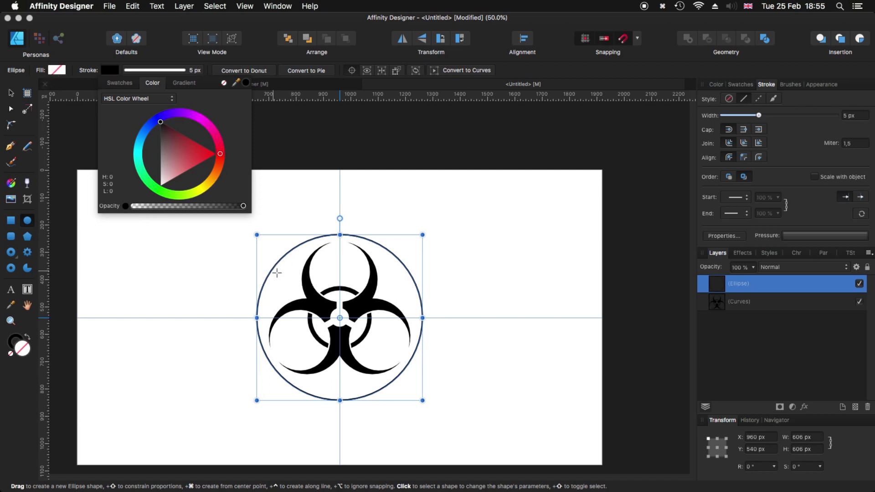
- Fill the circle with yellow (H 53, S 100, L 50) and send it behind the biohazard symbol
{"action": "left_click", "coordinate": [60, 72]}
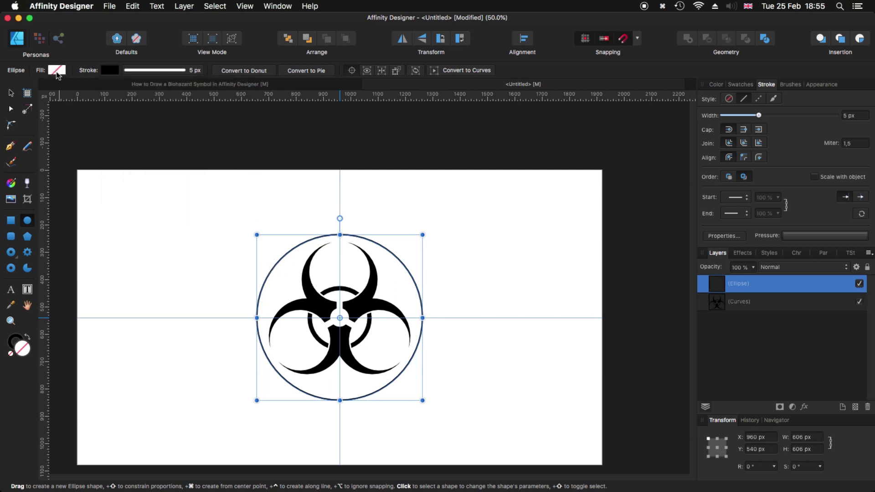
{"action": "left_click", "coordinate": [58, 72]}
{"action": "left_click_drag", "start_coordinate": [168, 158], "coordinate": [151, 192]}
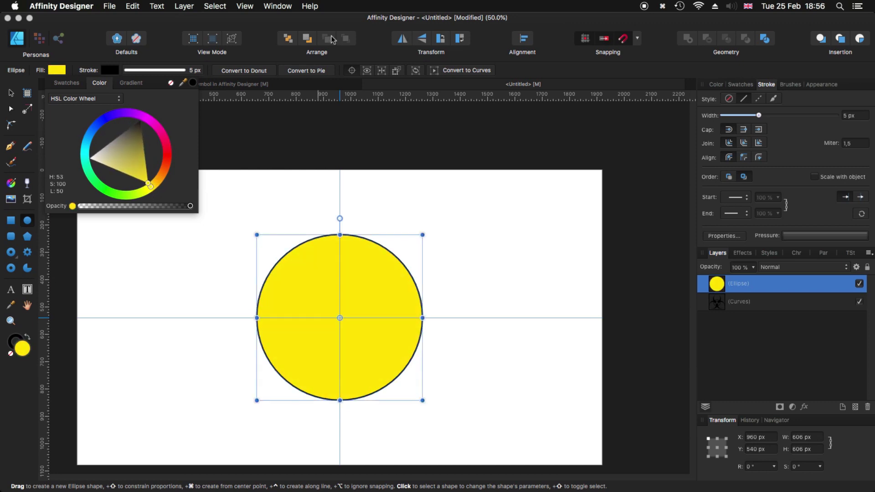
{"action": "left_click", "coordinate": [288, 39]}
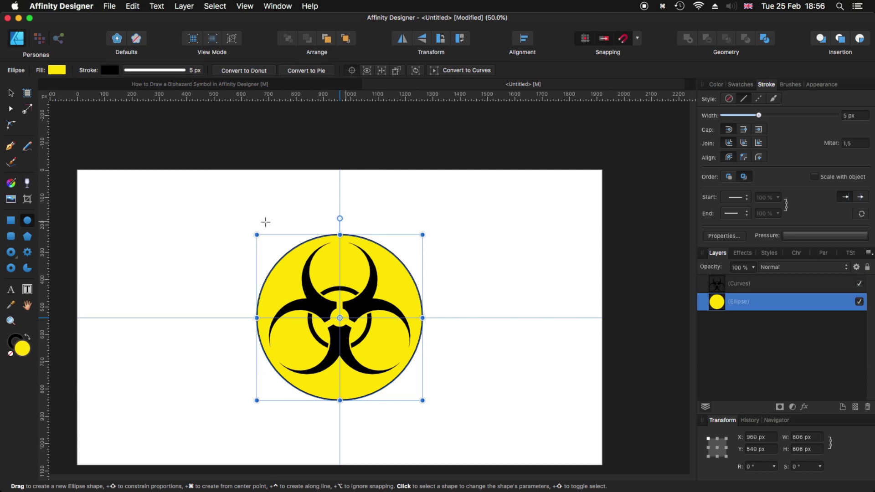
- Group the biohazard symbol with the yellow circle
{"action": "left_click", "coordinate": [11, 92]}
{"action": "left_click_drag", "start_coordinate": [193, 182], "coordinate": [509, 437]}
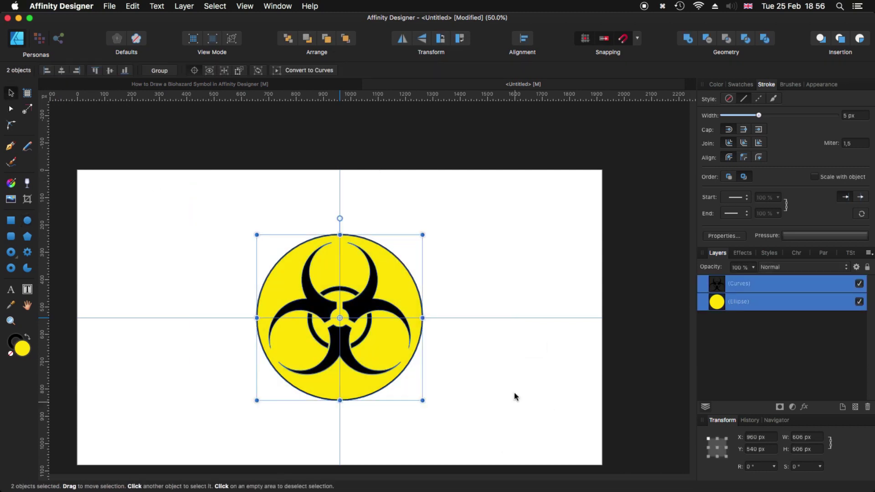
{"action": "left_click", "coordinate": [159, 71]}
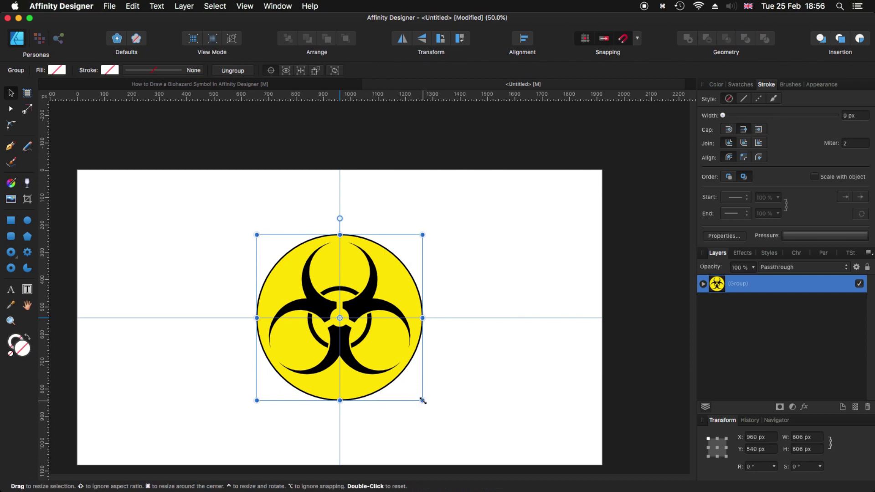
- Scale the group down to about 421 × 421 px and centre it on the vertical guide, resting on the horizontal guide
{"action": "left_click_drag", "start_coordinate": [423, 400], "coordinate": [371, 355]}
{"action": "key", "text": "super+z"}
{"action": "key", "text": "super+z"}
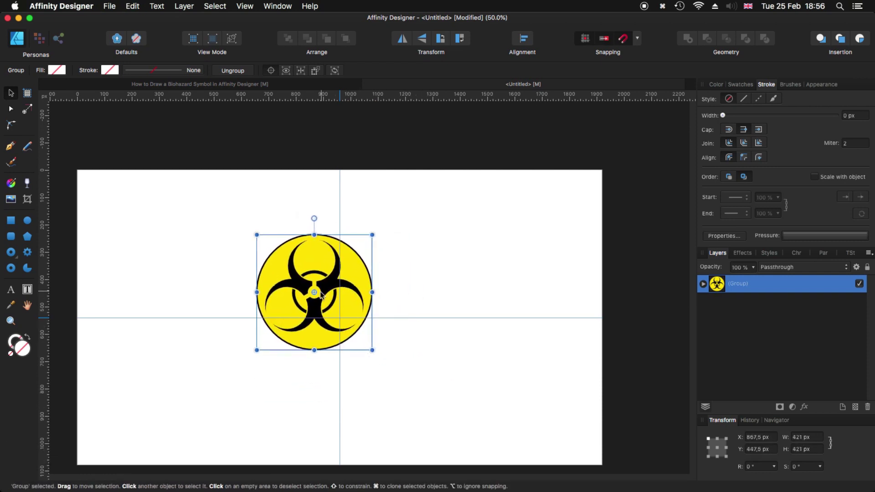
{"action": "left_click_drag", "start_coordinate": [322, 296], "coordinate": [349, 258]}
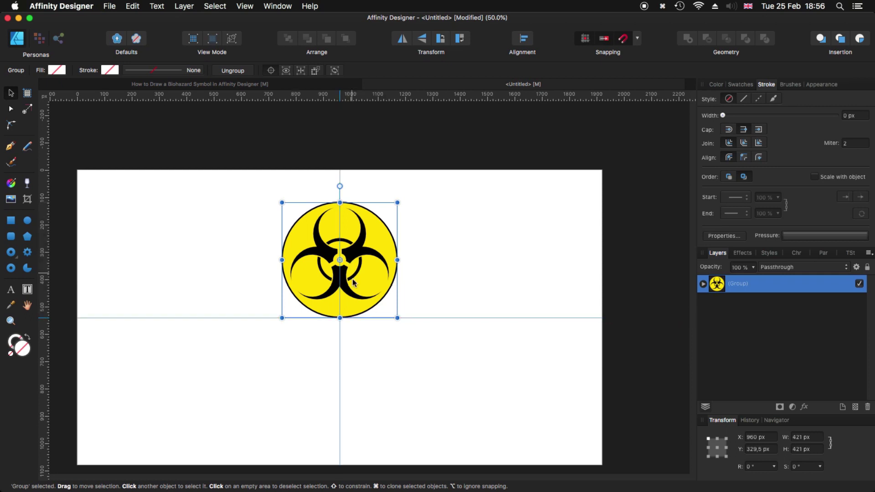
{"action": "left_click", "coordinate": [356, 347]}
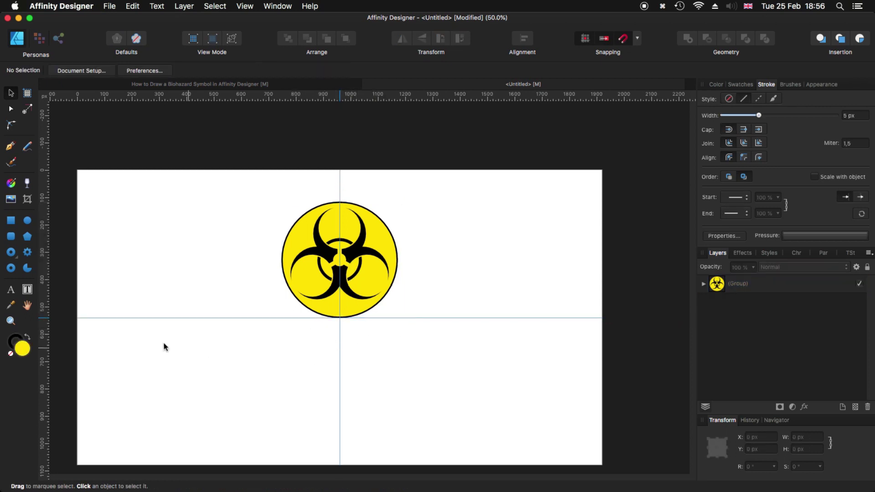
- Add the art text "BIOHAZARD" in Arial at about 38.5 pt below the yellow symbol
{"action": "left_click", "coordinate": [11, 291]}
{"action": "left_click_drag", "start_coordinate": [261, 336], "coordinate": [291, 368]}
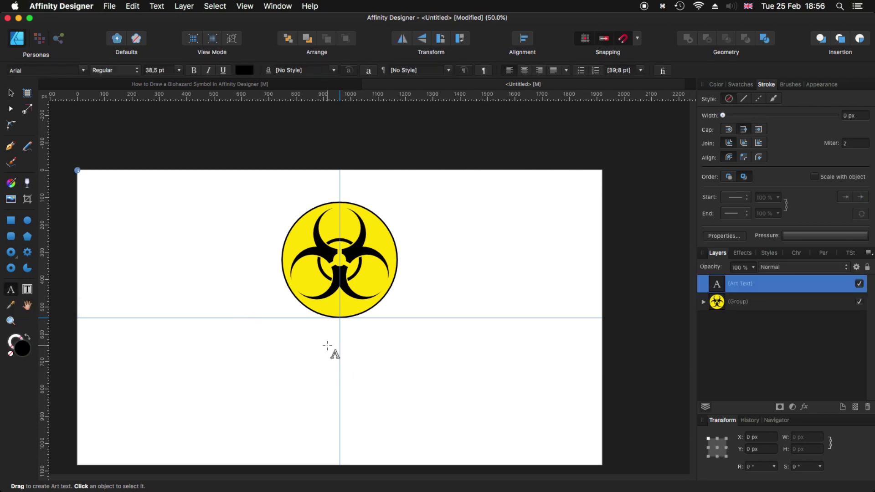
{"action": "type", "text": "B"}
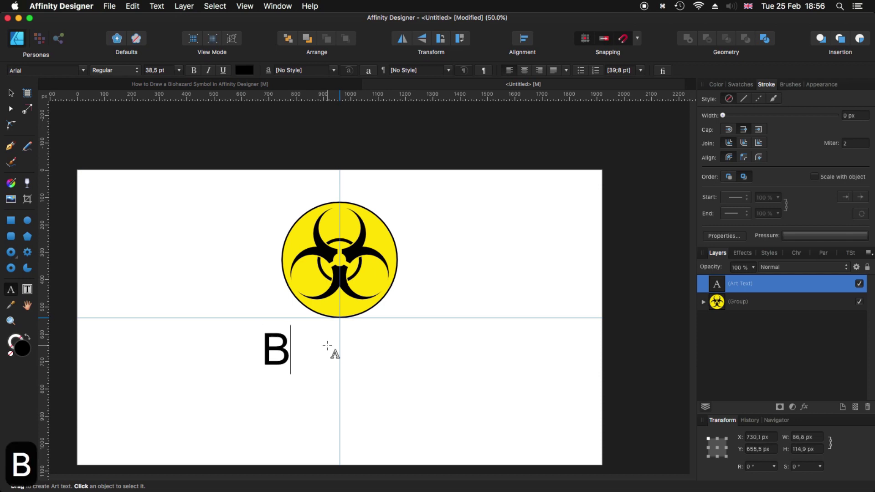
{"action": "type", "text": "IOHAZARD"}
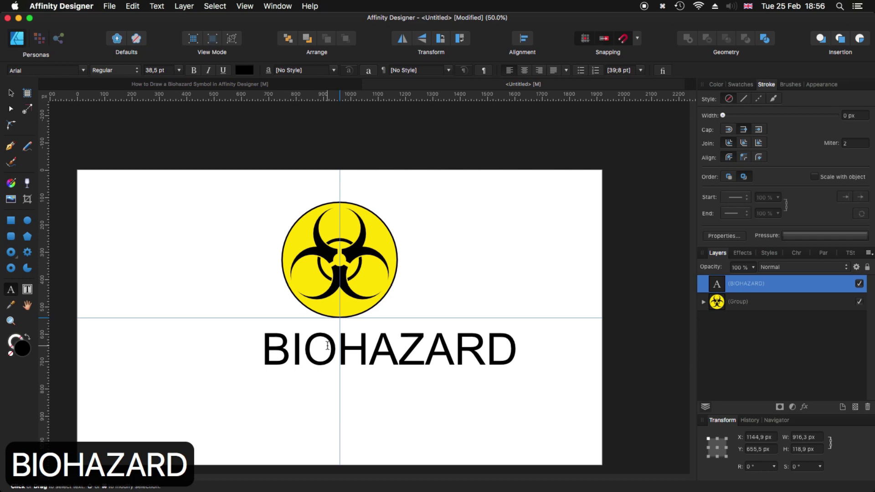
{"action": "key", "text": "Escape"}
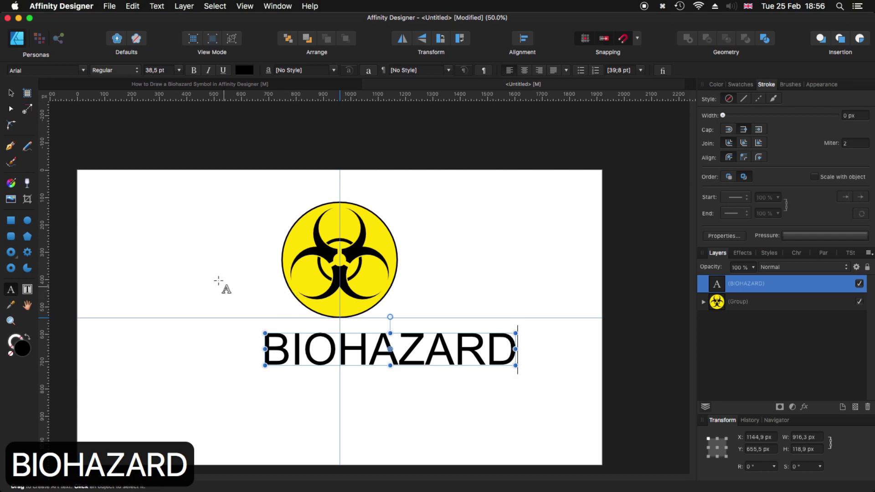
{"action": "left_click", "coordinate": [10, 94]}
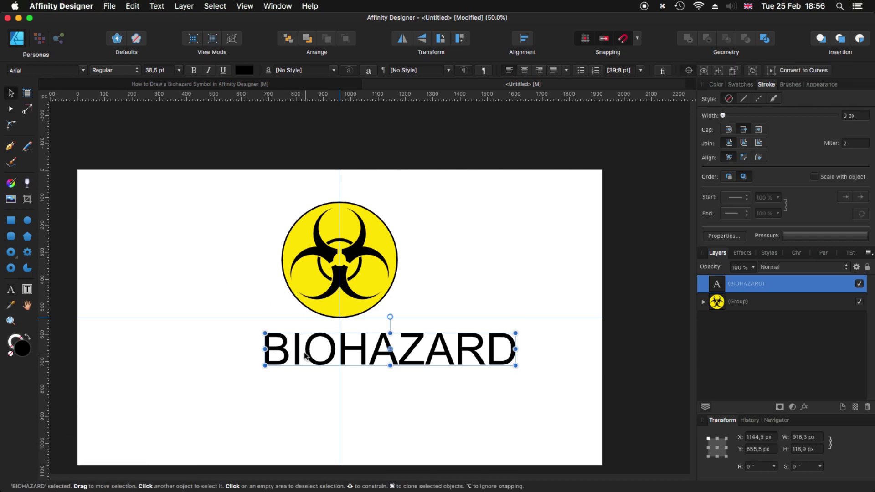
- Set the BIOHAZARD caption's font to Bebas Neue in the Regular style
{"action": "left_click", "coordinate": [82, 72]}
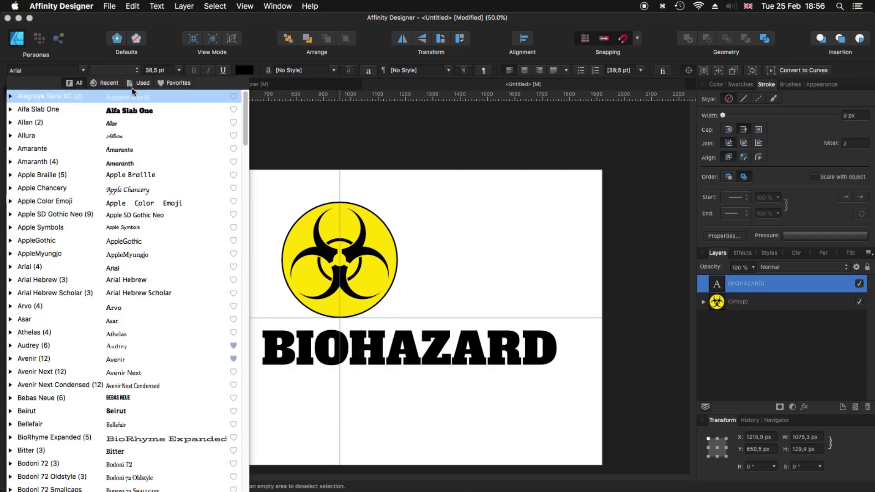
{"action": "left_click", "coordinate": [172, 83]}
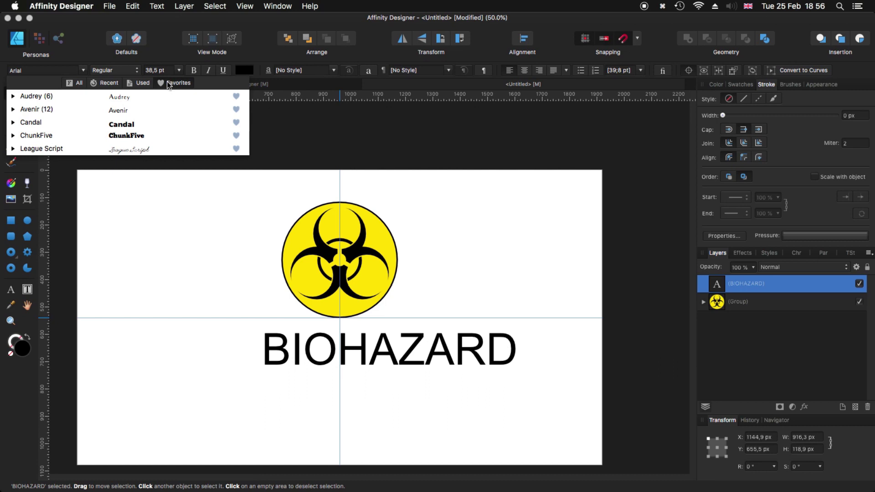
{"action": "left_click", "coordinate": [80, 83]}
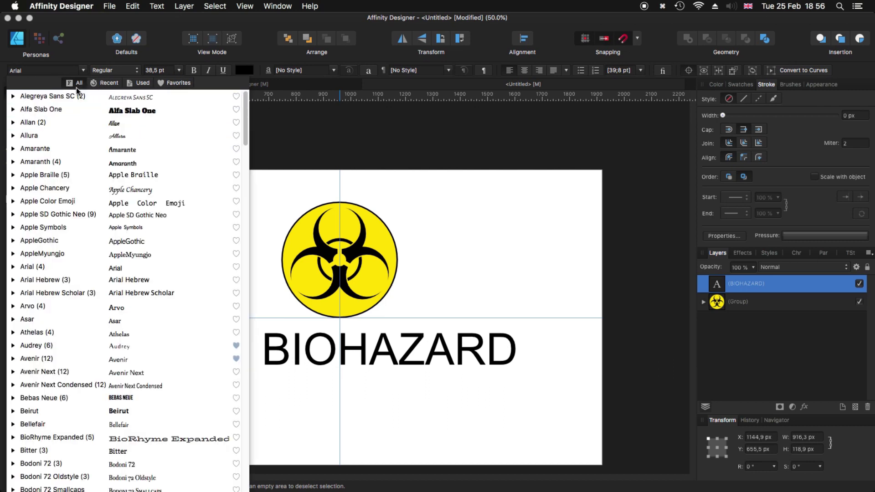
{"action": "left_click", "coordinate": [66, 398]}
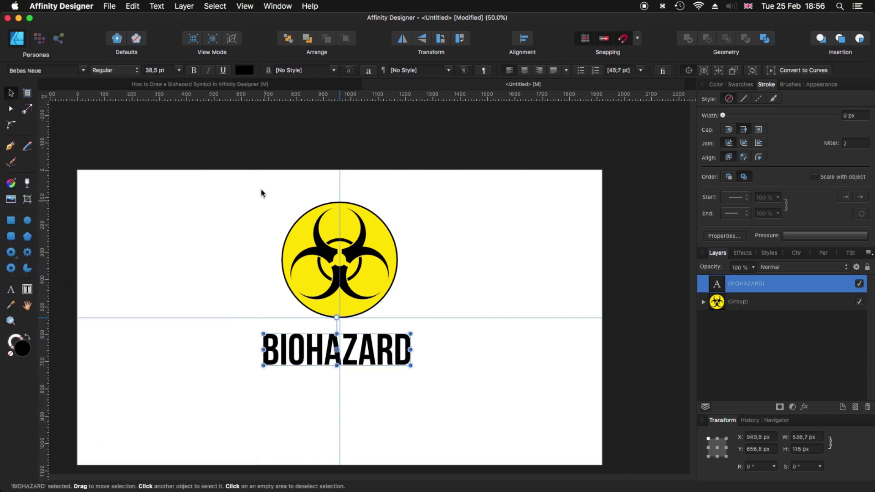
{"action": "left_click", "coordinate": [115, 71]}
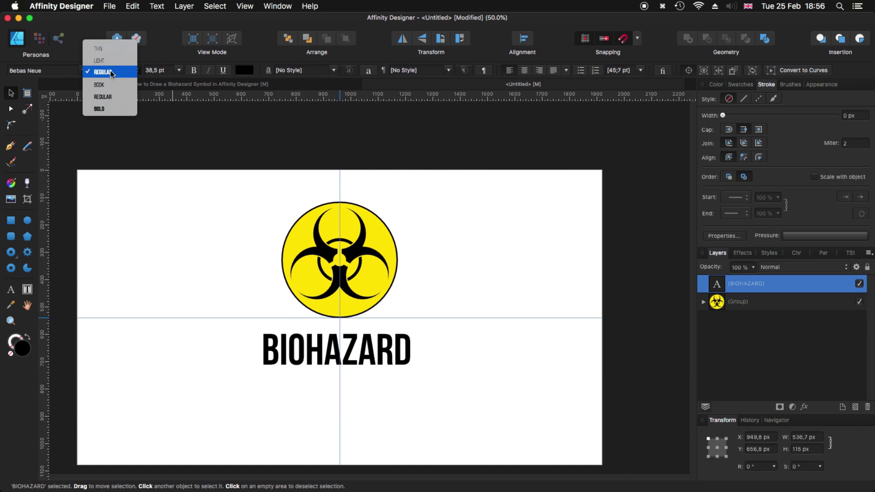
{"action": "left_click", "coordinate": [112, 73]}
{"action": "left_click", "coordinate": [109, 70]}
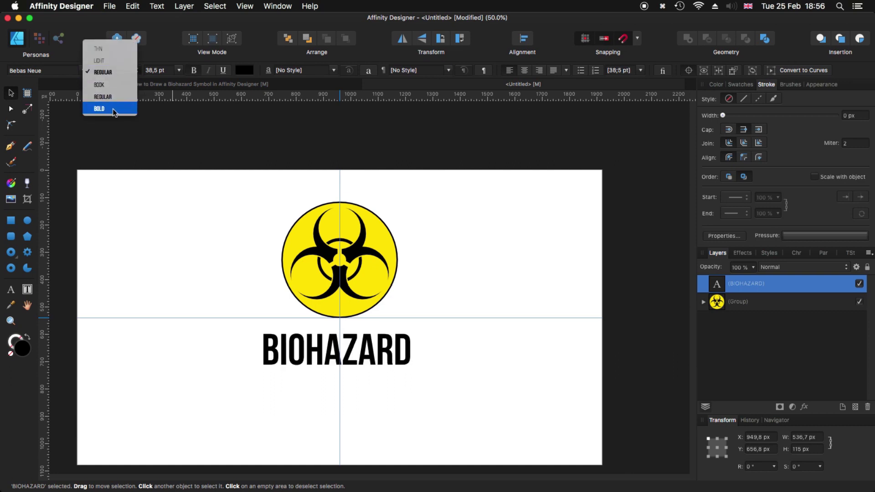
{"action": "left_click", "coordinate": [112, 72]}
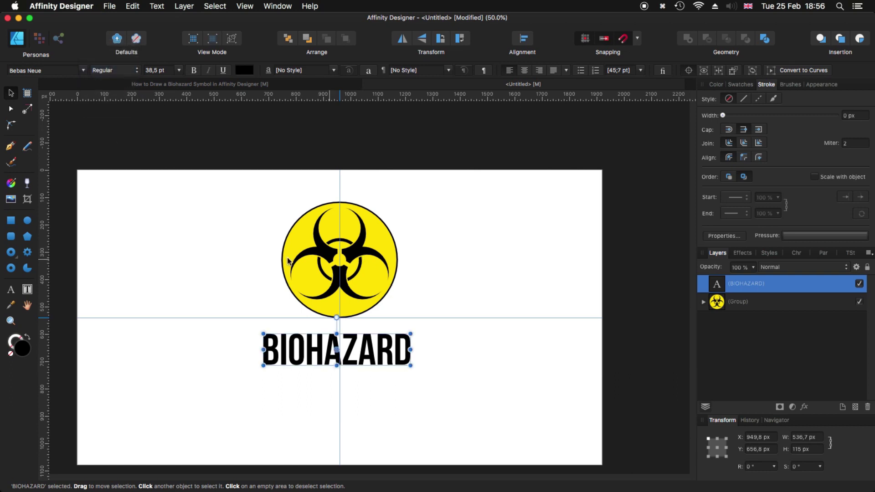
- Enlarge the caption to about 730 px wide, centre it under the yellow symbol and group it with the symbol
{"action": "left_click_drag", "start_coordinate": [371, 360], "coordinate": [355, 352]}
{"action": "left_click", "coordinate": [376, 404]}
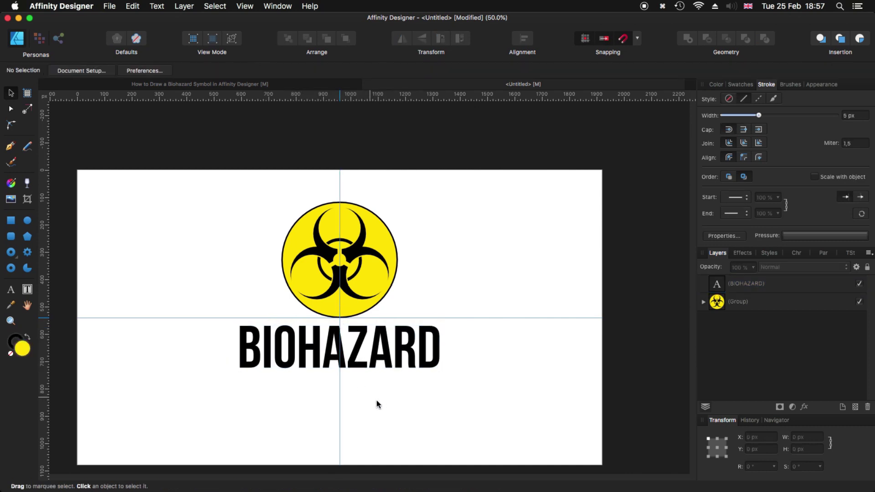
{"action": "left_click_drag", "start_coordinate": [172, 180], "coordinate": [500, 445]}
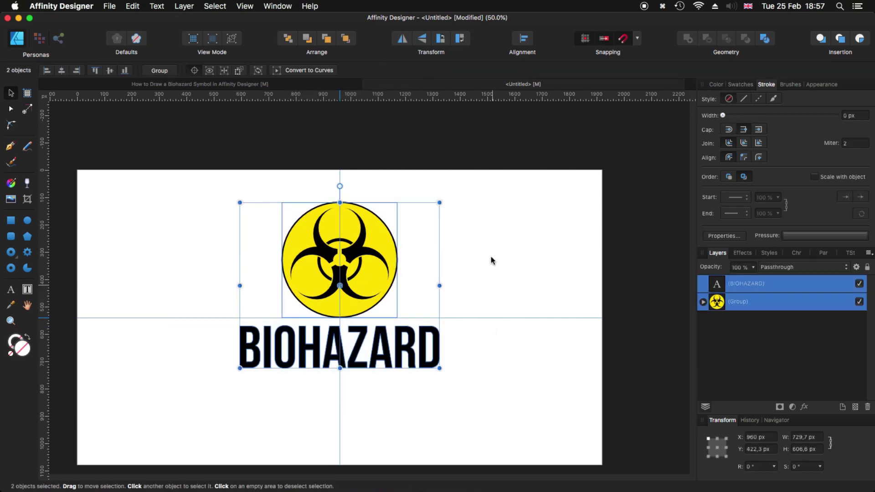
{"action": "left_click", "coordinate": [159, 70]}
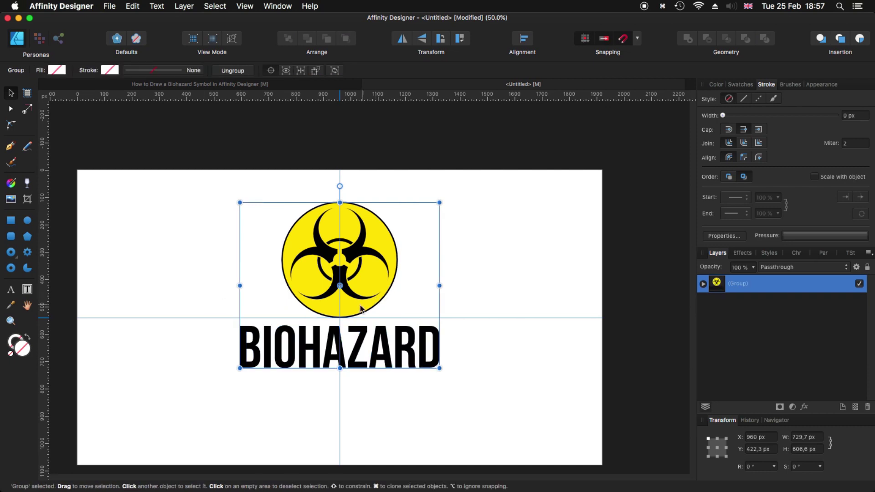
- Draw a rectangle about 748 × 439 px and centre it on the intersection of the guides
{"action": "left_click_drag", "start_coordinate": [353, 309], "coordinate": [544, 437]}
{"action": "left_click", "coordinate": [11, 220]}
{"action": "key", "text": "v"}
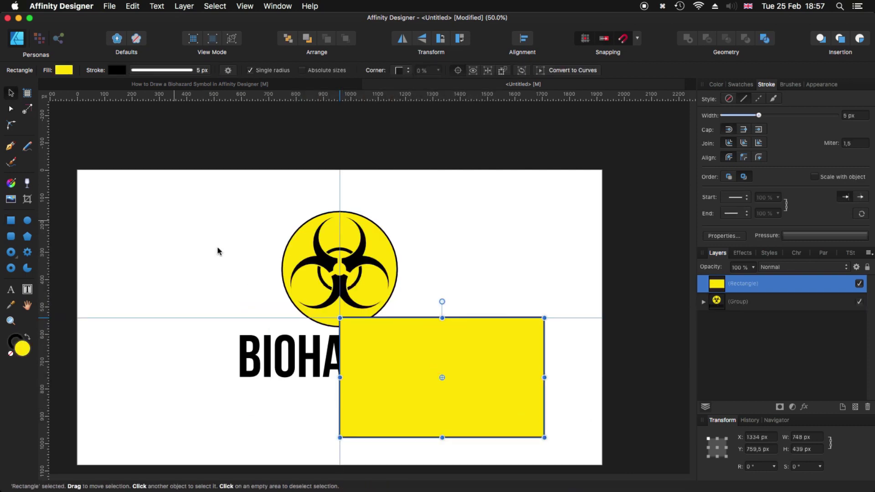
{"action": "left_click_drag", "start_coordinate": [424, 407], "coordinate": [321, 353]}
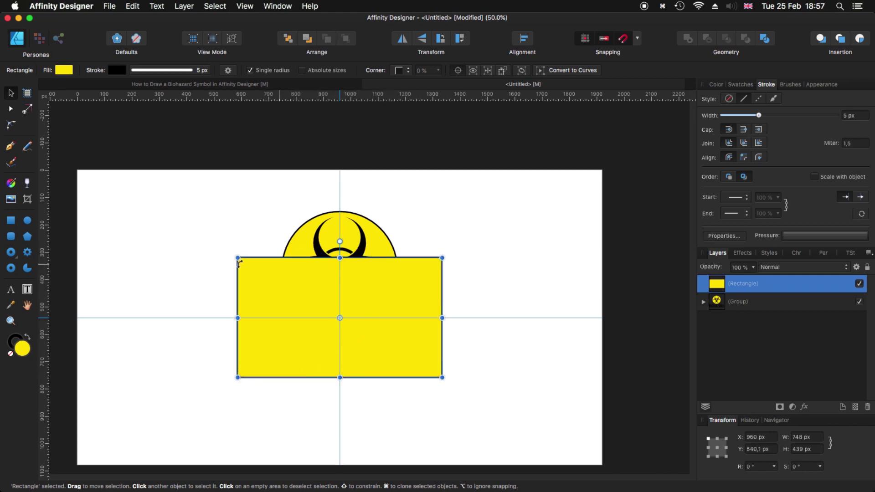
- Remove the rectangle's fill and resize it to about 862 × 663 px so that it frames the symbol and caption
{"action": "left_click", "coordinate": [64, 70]}
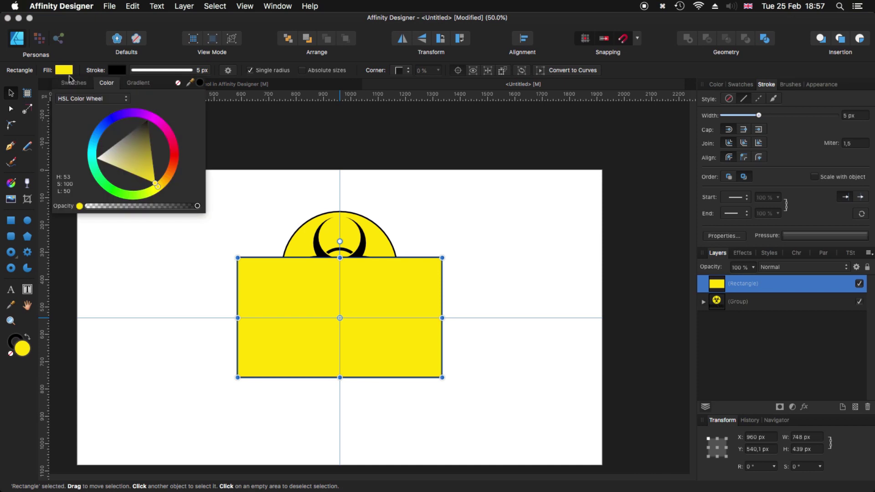
{"action": "left_click", "coordinate": [178, 83]}
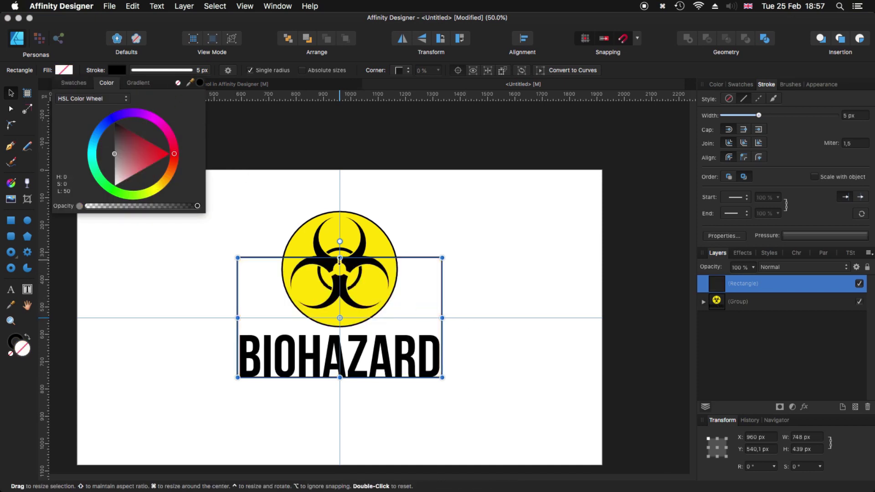
{"action": "left_click_drag", "start_coordinate": [340, 258], "coordinate": [340, 204]}
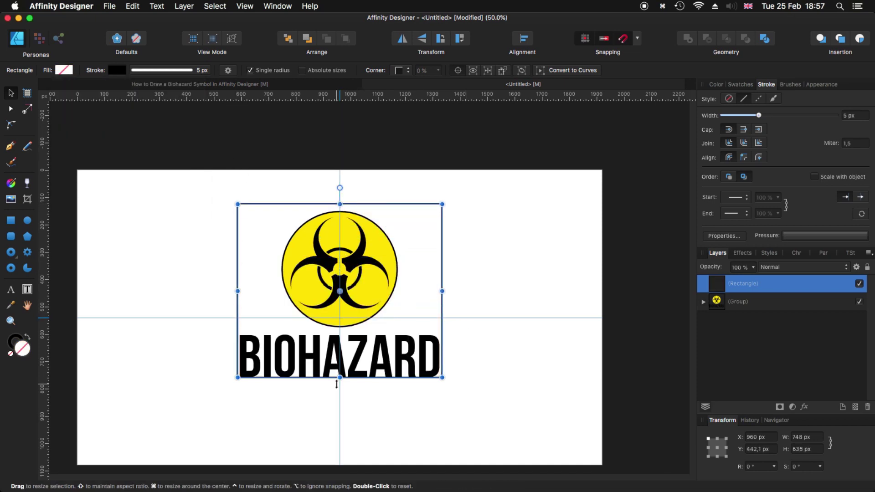
{"action": "left_click_drag", "start_coordinate": [340, 377], "coordinate": [340, 385]}
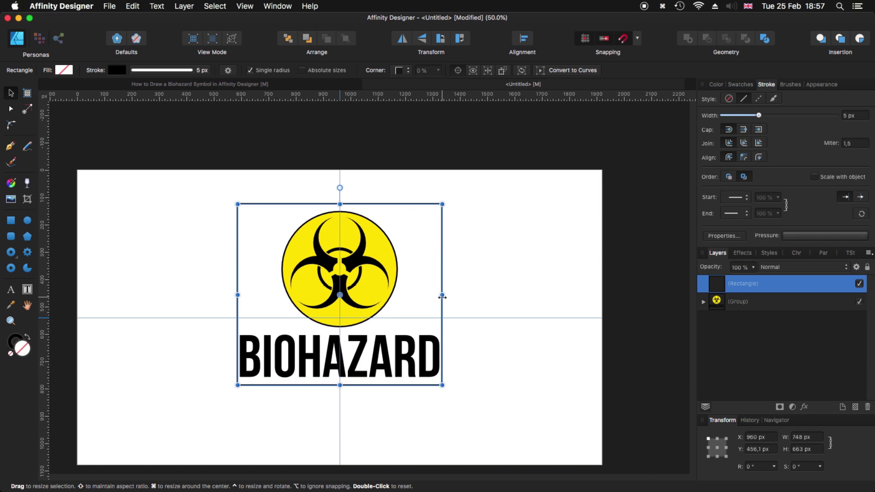
{"action": "left_click_drag", "start_coordinate": [442, 296], "coordinate": [459, 294]}
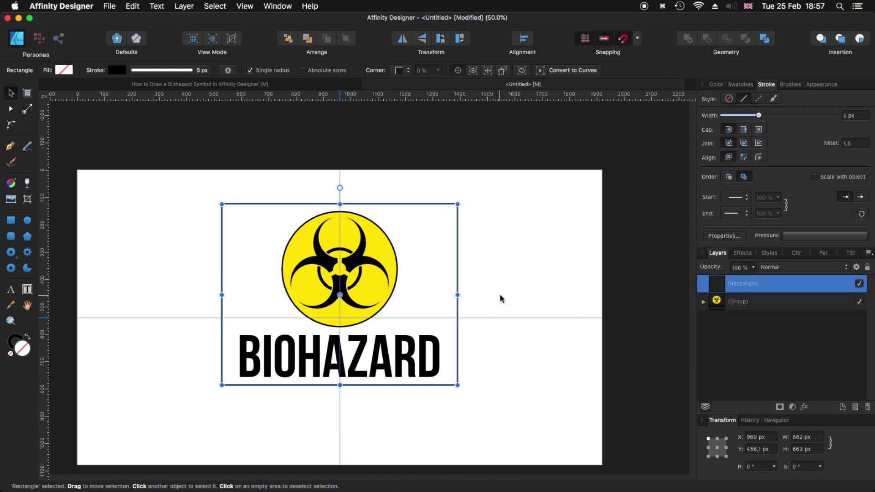
{"action": "left_click", "coordinate": [511, 285]}
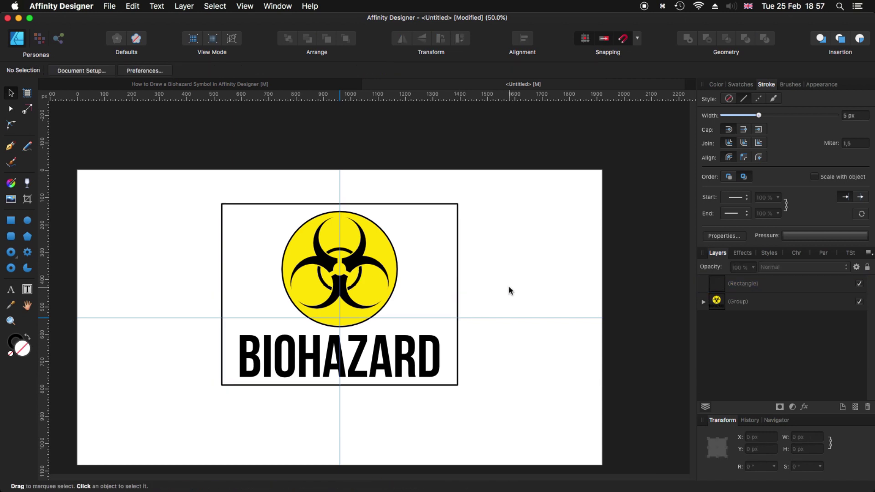
- Fill the frame rectangle with white and send it behind the symbol and caption
{"action": "left_click", "coordinate": [265, 205]}
{"action": "left_click", "coordinate": [64, 70]}
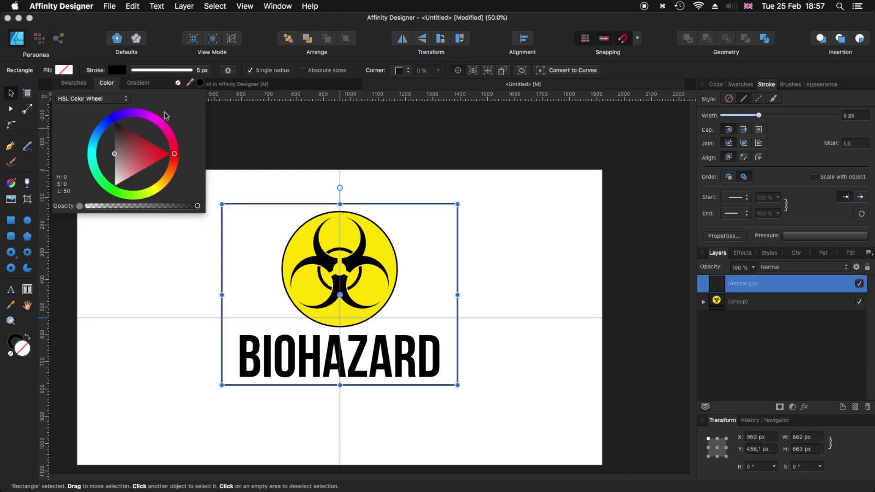
{"action": "left_click_drag", "start_coordinate": [116, 157], "coordinate": [100, 200]}
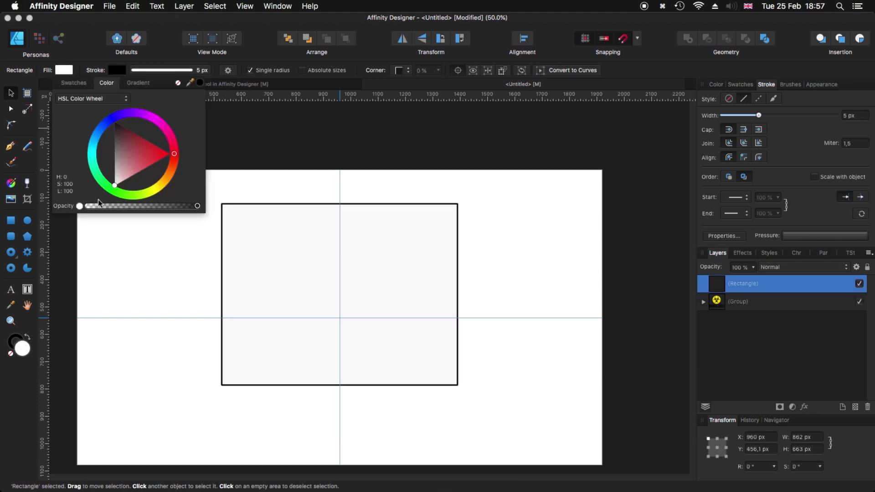
{"action": "left_click", "coordinate": [288, 40]}
- Group the frame with the symbol and caption and centre the group vertically on the page
{"action": "left_click_drag", "start_coordinate": [160, 178], "coordinate": [533, 456]}
{"action": "left_click", "coordinate": [160, 71]}
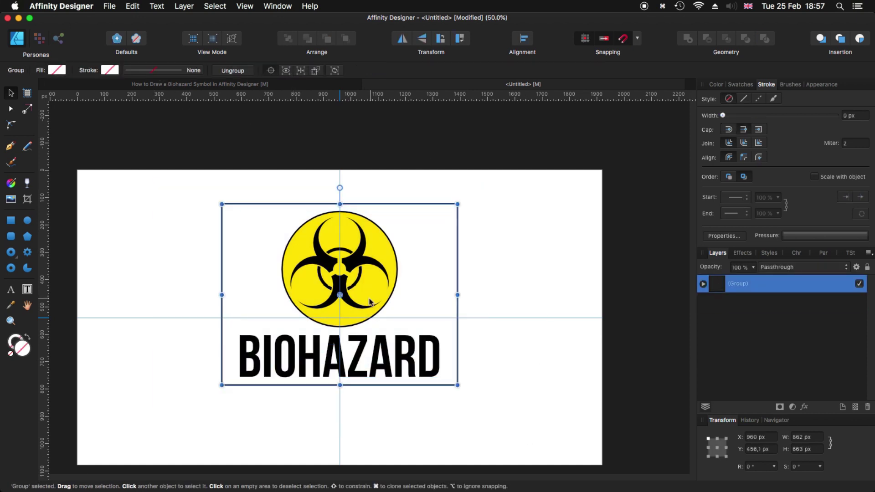
{"action": "left_click", "coordinate": [531, 45]}
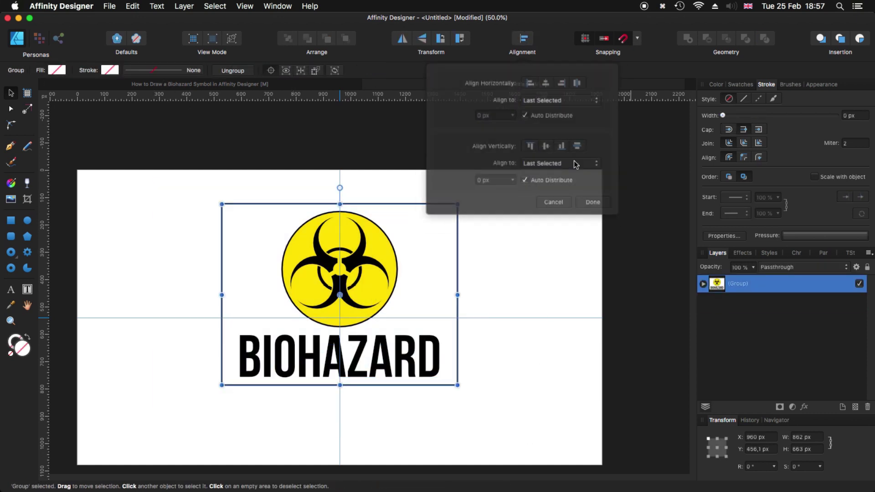
{"action": "left_click", "coordinate": [548, 144]}
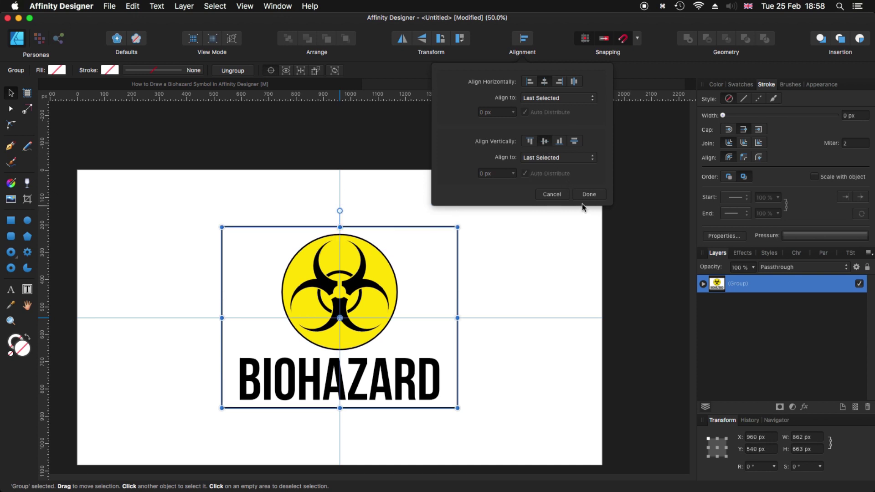
{"action": "left_click", "coordinate": [588, 194]}
{"action": "left_click", "coordinate": [553, 280]}
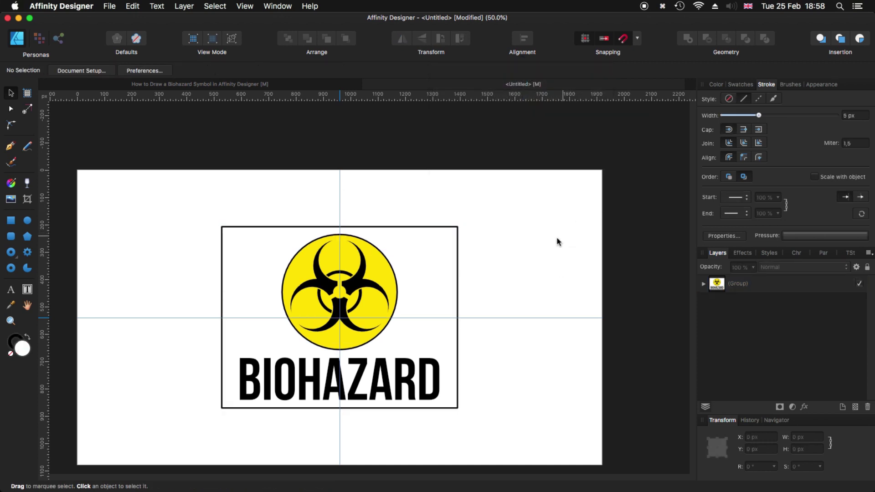
- Draw a 1920 × 1080 px rectangle covering the whole page and set its stroke width to 0 px
{"action": "key", "text": "cmd+0"}
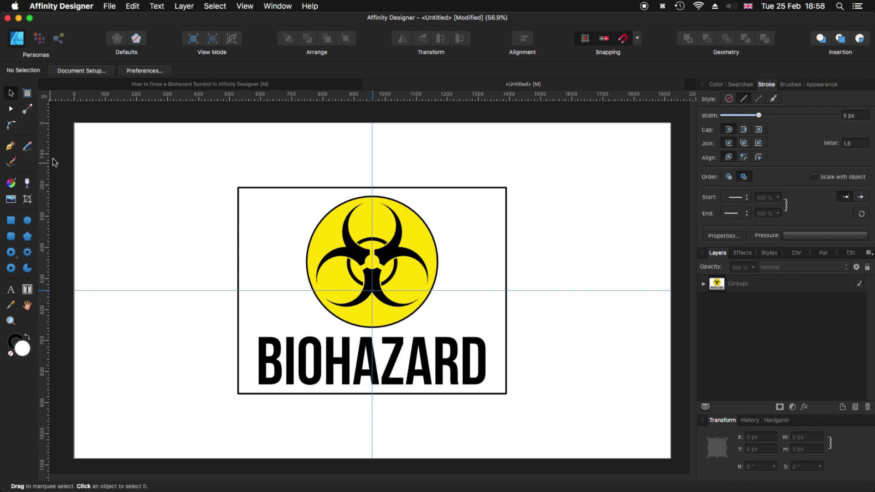
{"action": "left_click", "coordinate": [11, 221]}
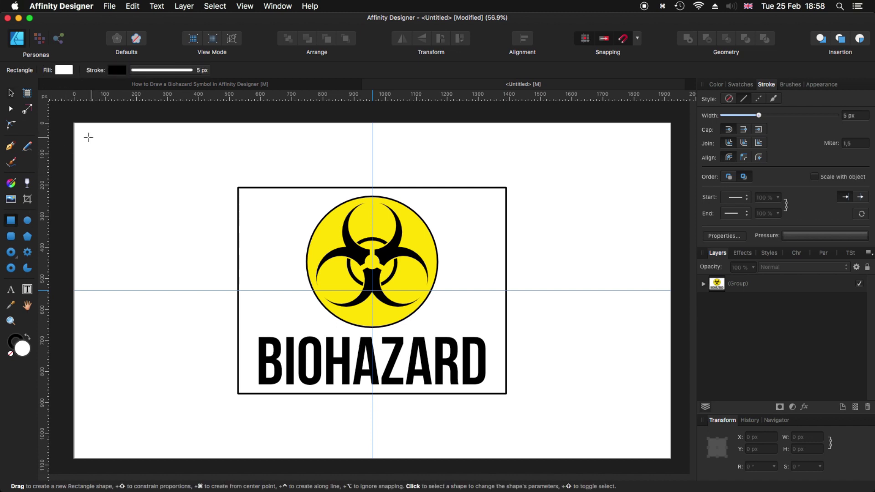
{"action": "left_click_drag", "start_coordinate": [75, 123], "coordinate": [670, 458]}
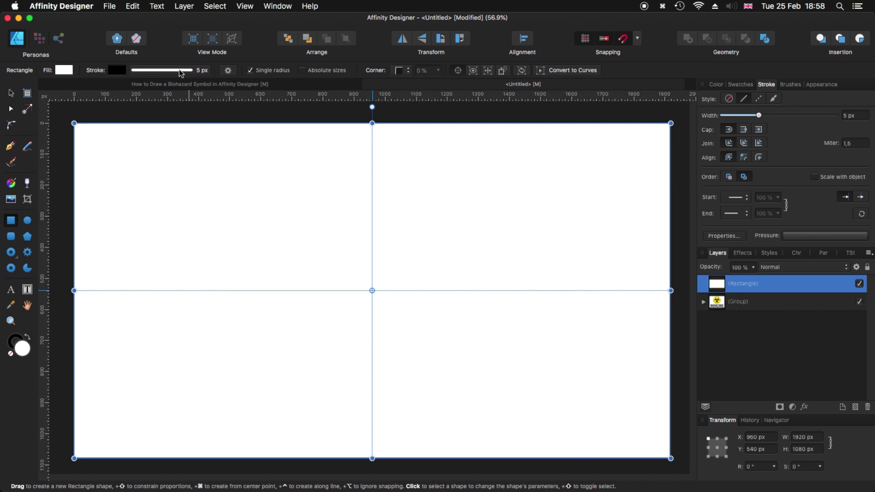
{"action": "left_click_drag", "start_coordinate": [181, 73], "coordinate": [131, 73]}
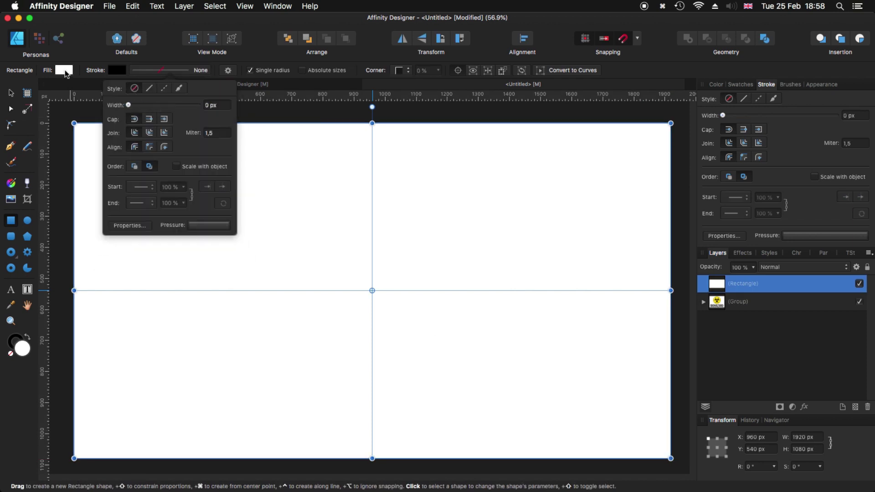
- Fill the page-sized rectangle with the red swatch PANTONE P 45-8 C and send it behind the biohazard sign
{"action": "left_click", "coordinate": [64, 71]}
{"action": "left_click", "coordinate": [73, 83]}
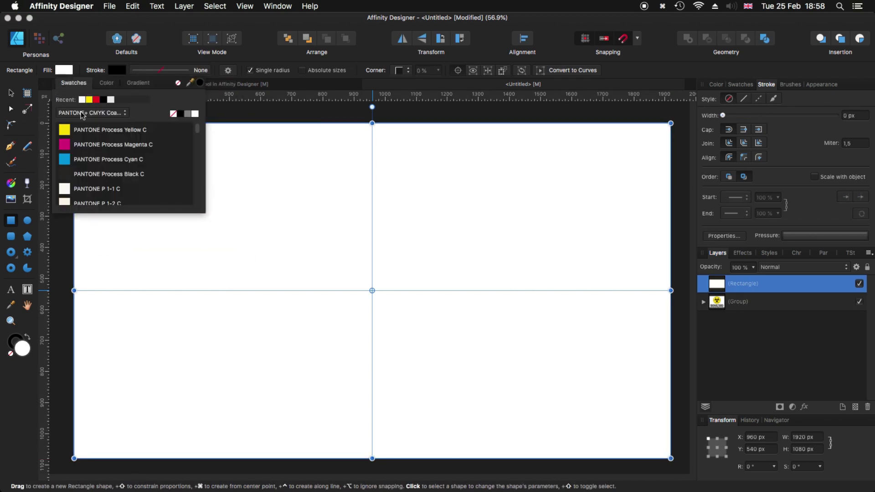
{"action": "left_click_drag", "start_coordinate": [201, 133], "coordinate": [202, 144]}
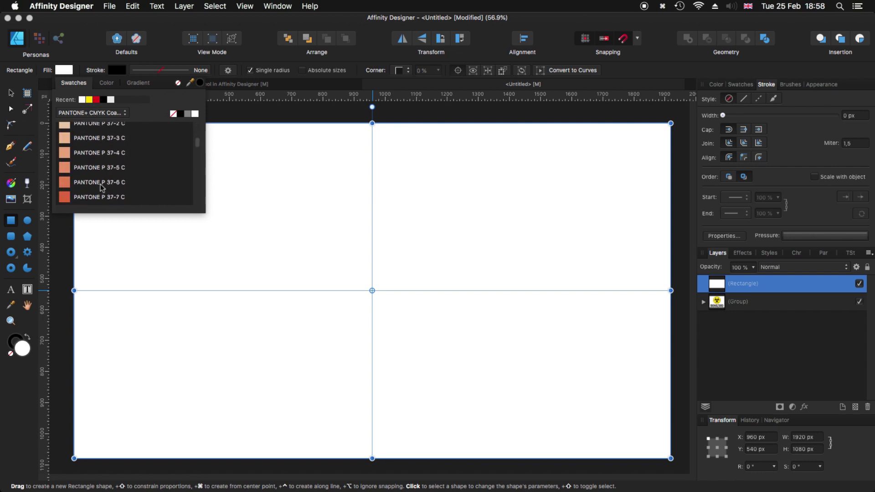
{"action": "left_click", "coordinate": [74, 184]}
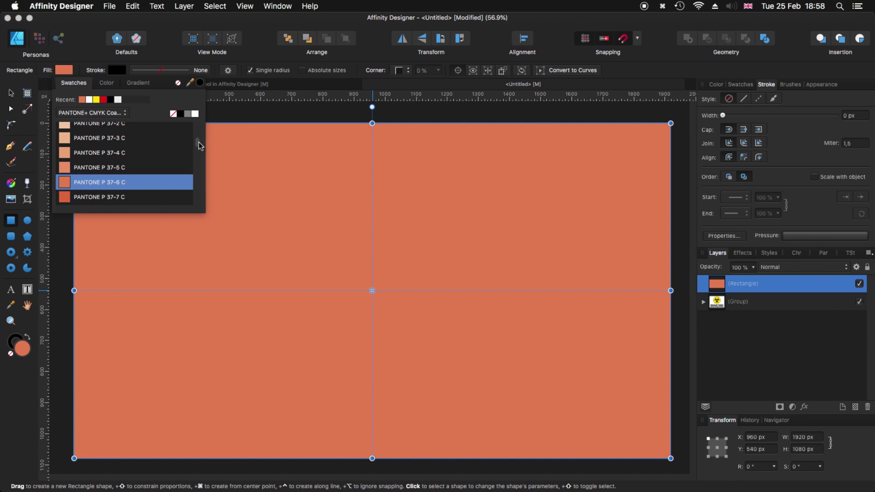
{"action": "left_click_drag", "start_coordinate": [200, 146], "coordinate": [196, 148]}
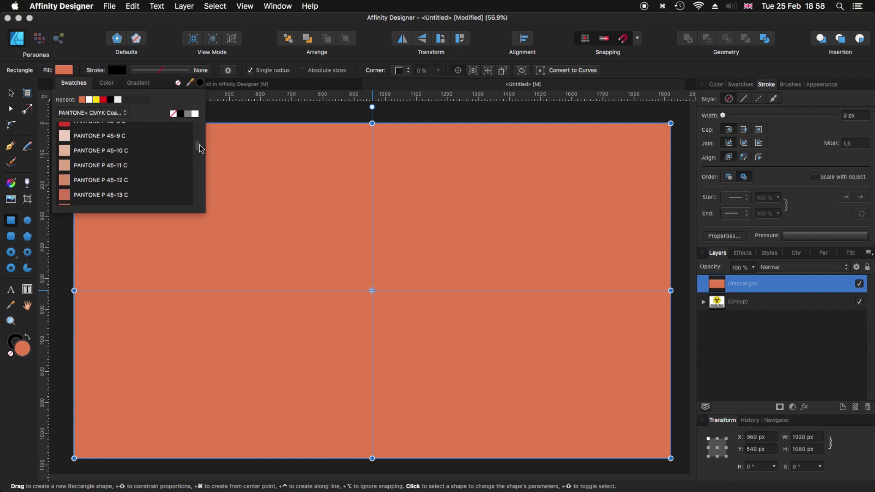
{"action": "left_click", "coordinate": [79, 127]}
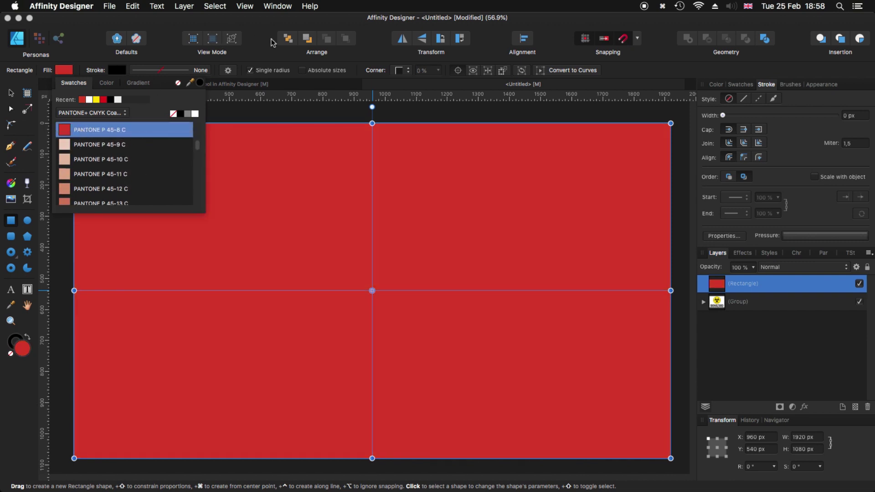
{"action": "left_click", "coordinate": [288, 40]}
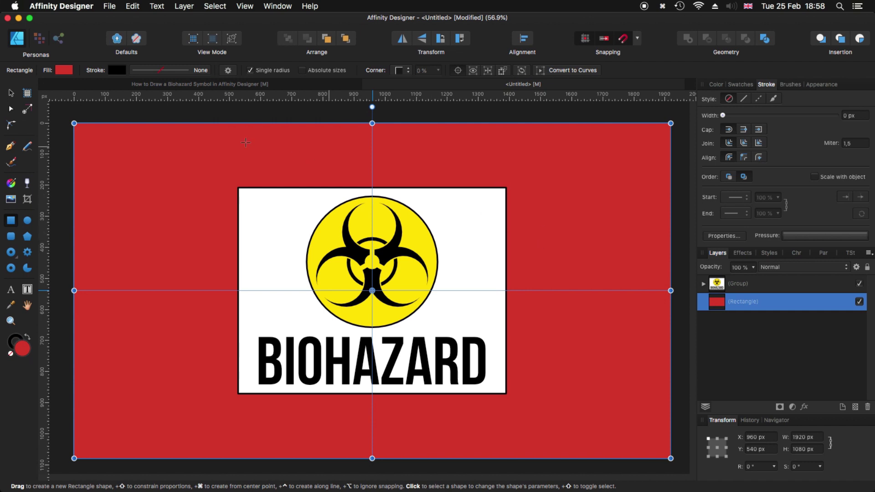
{"action": "key", "text": "Escape"}
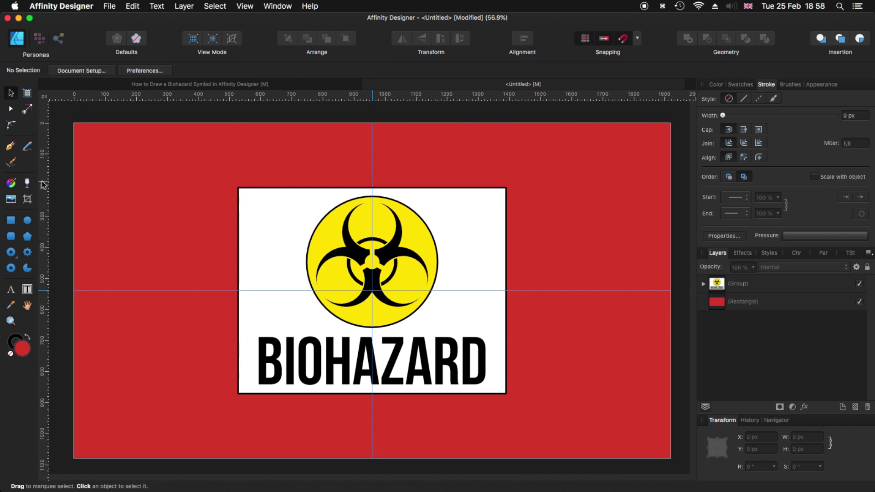